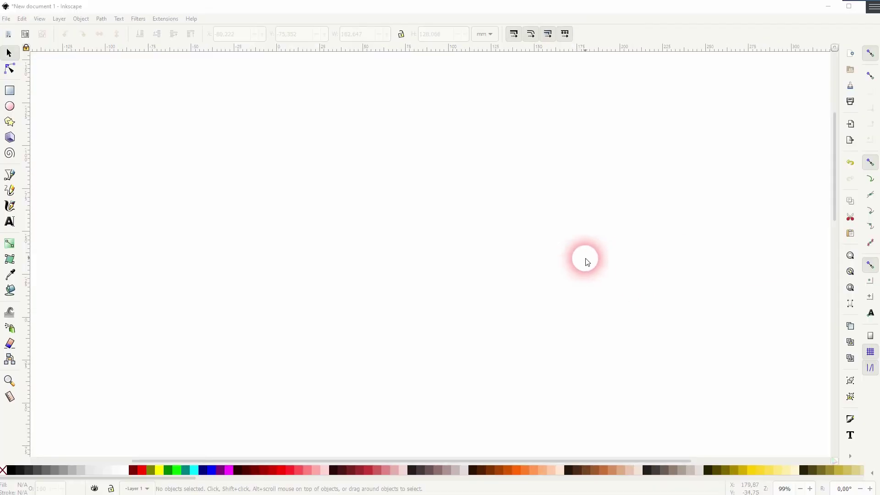
Type the bold black word TEXT near the page centre with the Text tool
left_click(9, 221)
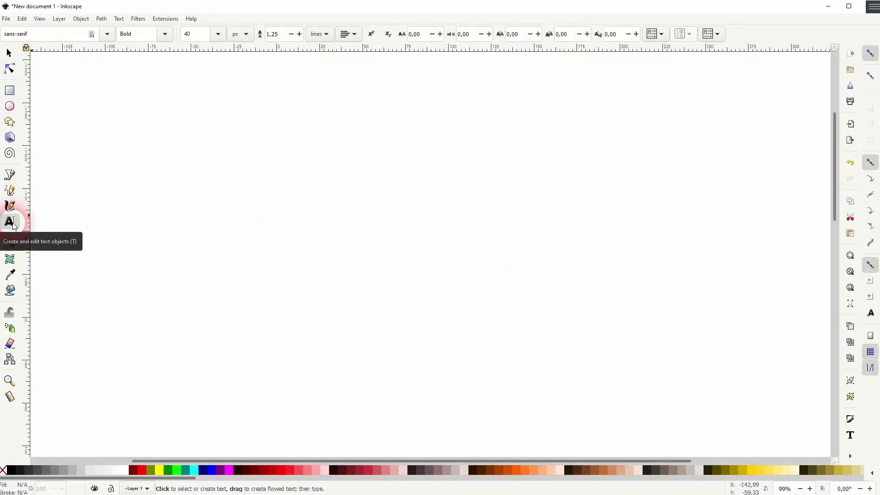
left_click(468, 226)
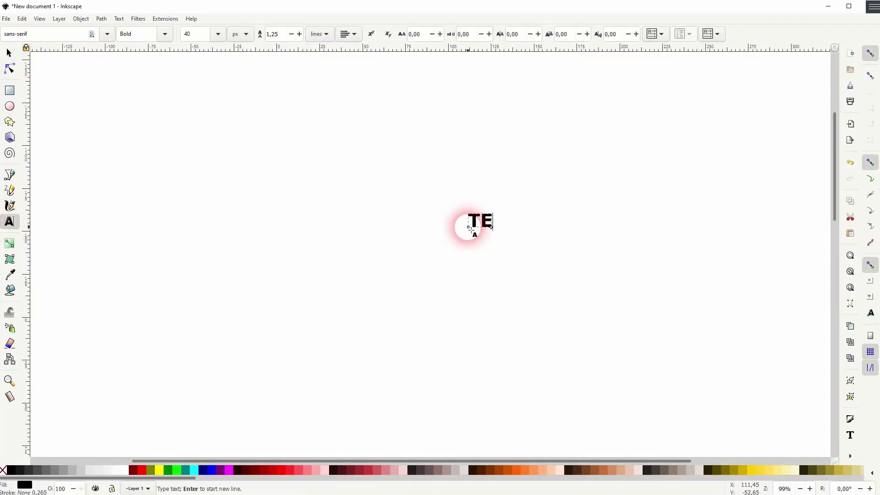
left_click(17, 64)
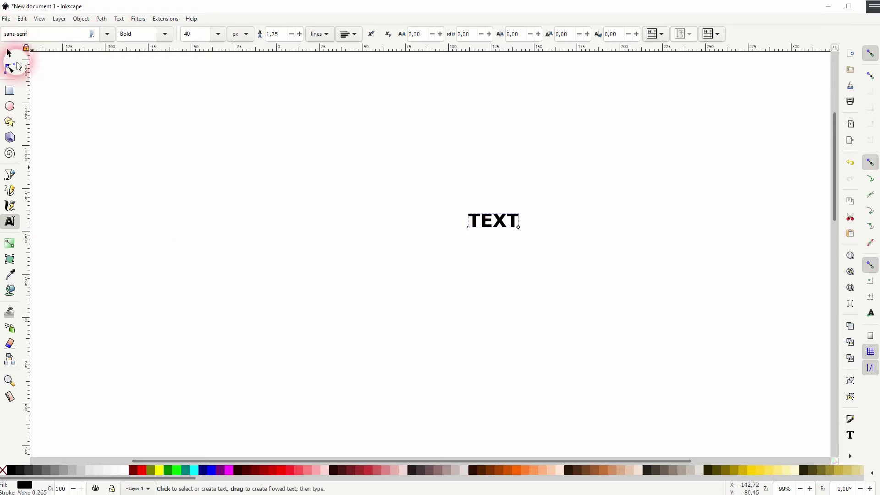
left_click(10, 54)
Enlarge and reposition TEXT, then duplicate it and offset the copy slightly down-right
left_click_drag(518, 227, 752, 340)
left_click_drag(653, 276, 447, 257)
right_click(445, 233)
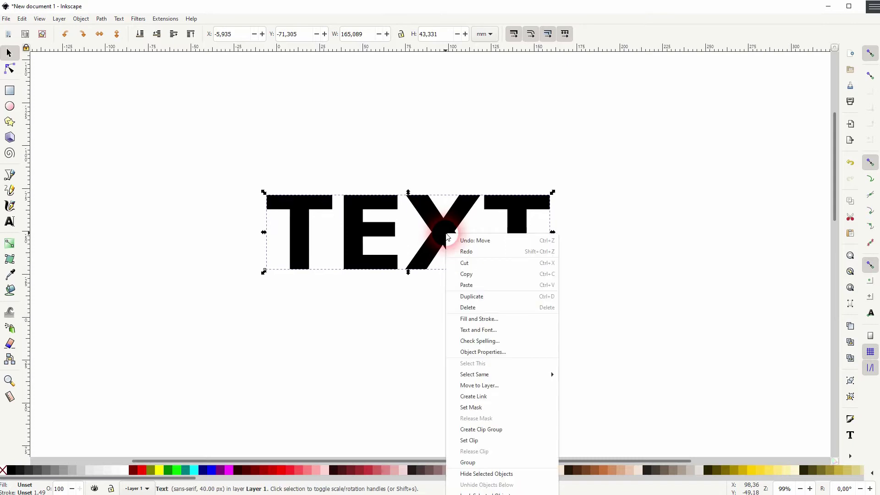
left_click(492, 304)
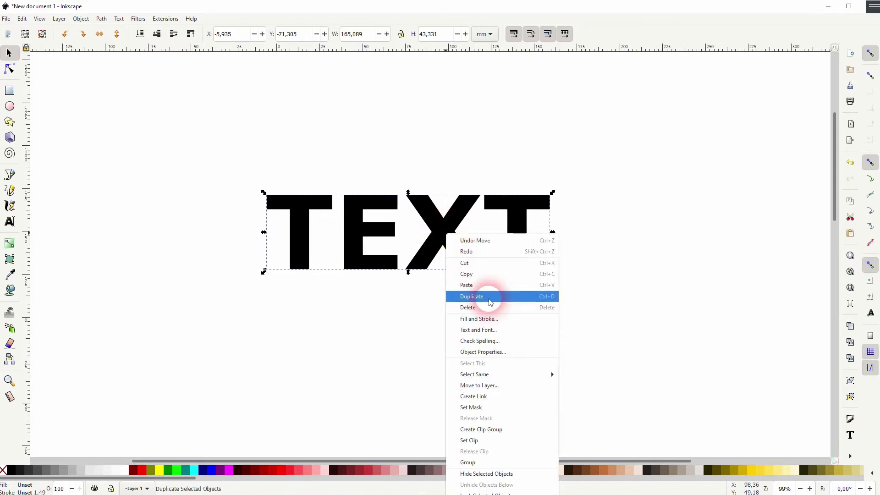
left_click_drag(446, 237, 460, 251)
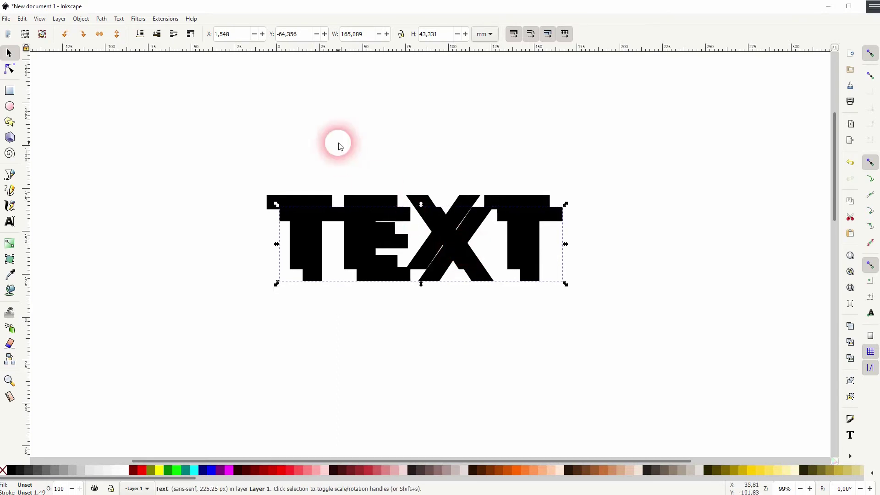
Fill the original TEXT maroon and lower the black copy to the bottom behind it
left_click(290, 196)
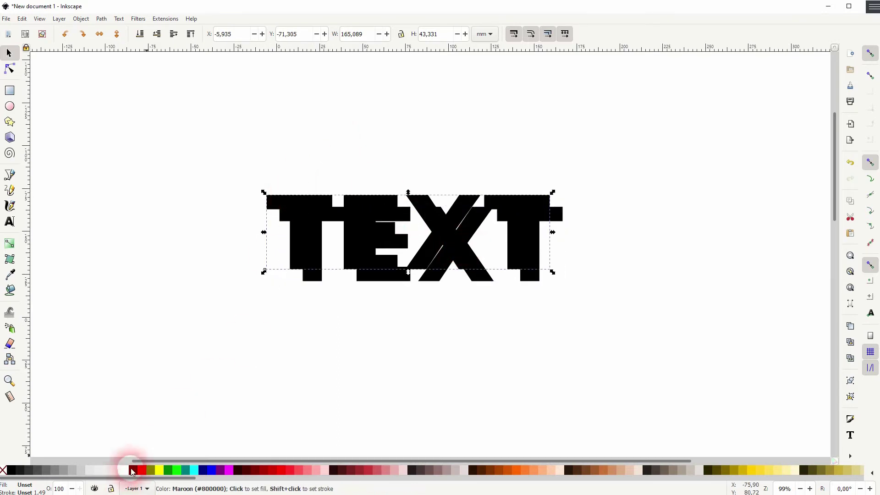
left_click(136, 473)
left_click(547, 326)
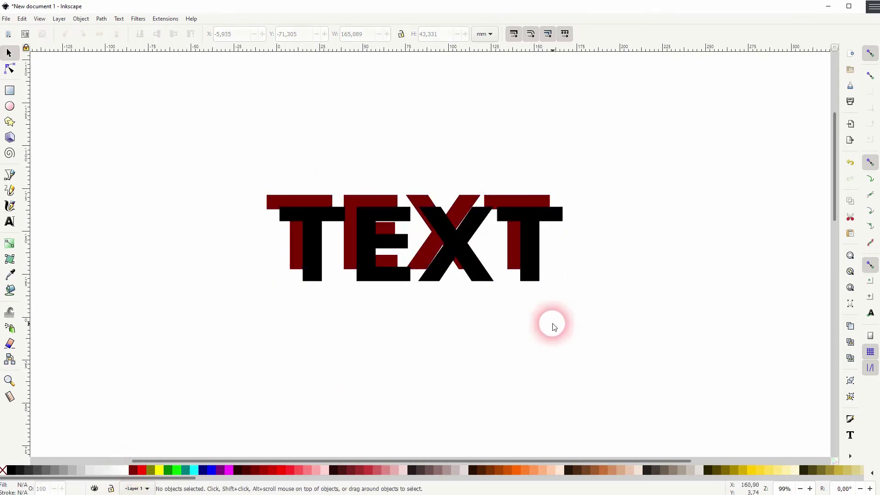
left_click(449, 248)
left_click(80, 18)
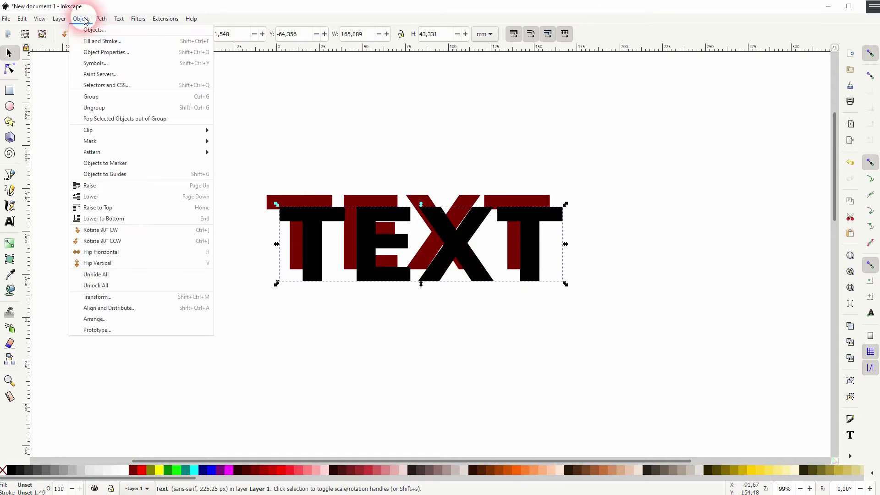
left_click(136, 223)
Nudge the black shadow copy up and left so it hugs the maroon letters
left_click(655, 300)
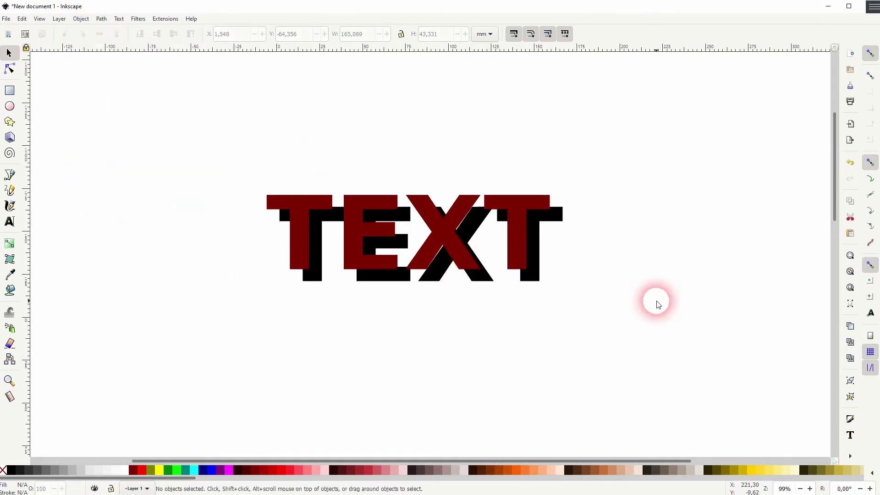
left_click(535, 280)
key("Up")
key("Up")
key("Left")
key("Left")
key("Left")
key("Left")
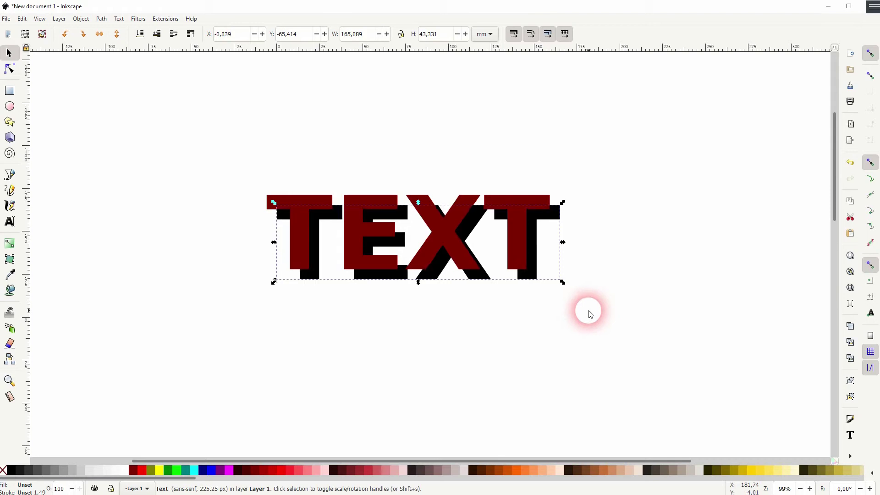
key("Up")
key("Up")
key("Up")
key("Up")
key("Up")
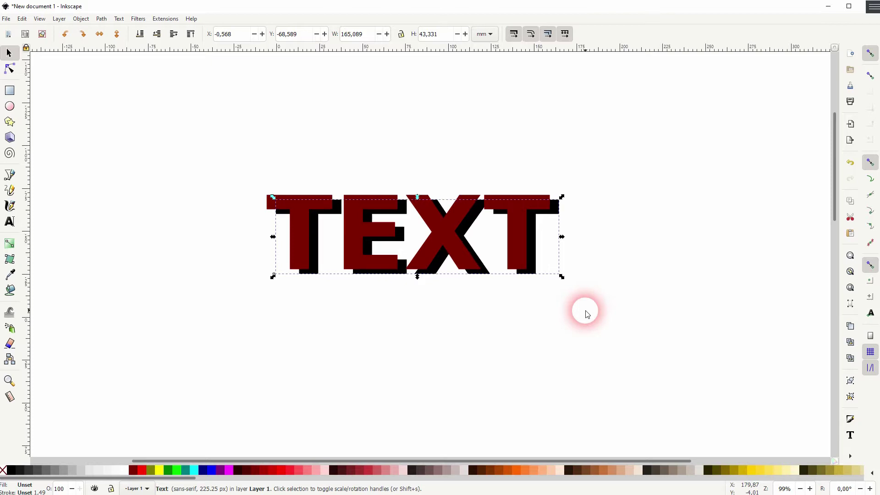
Select both TEXT layers, convert them with Object to Path, and ungroup into letters
left_click(587, 314)
left_click_drag(174, 321, 707, 125)
left_click(101, 19)
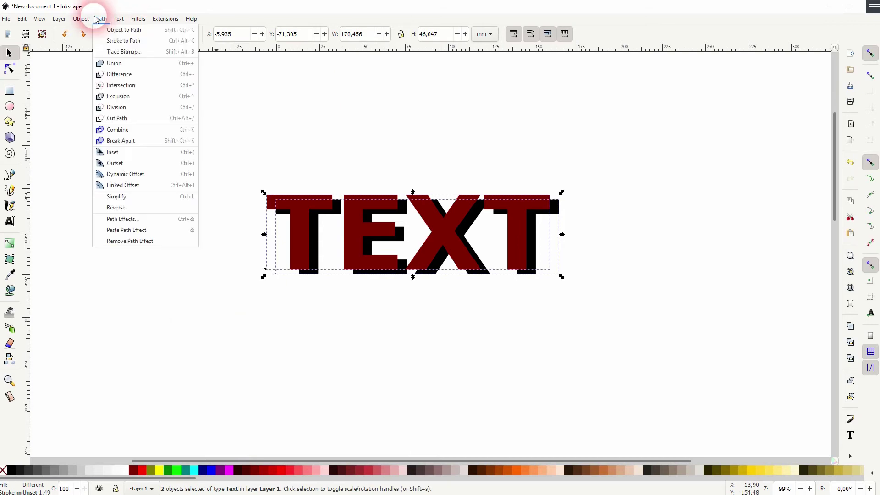
mouse_move(119, 18)
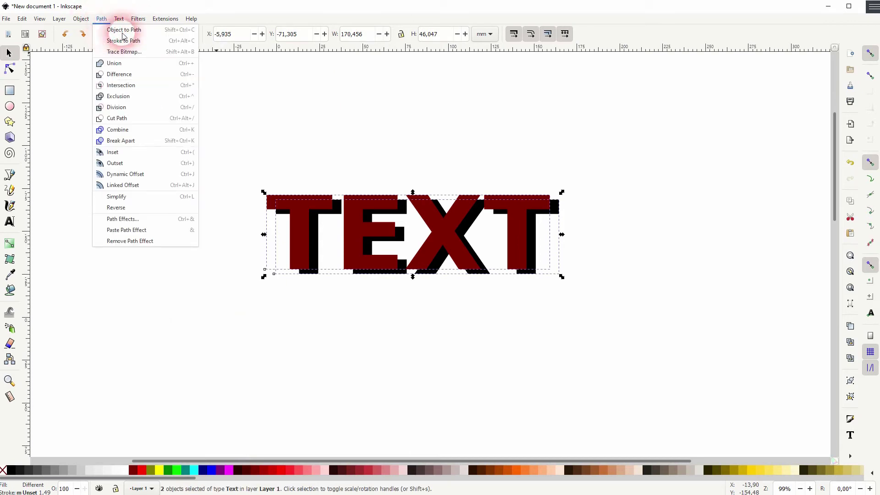
left_click(123, 35)
left_click(80, 18)
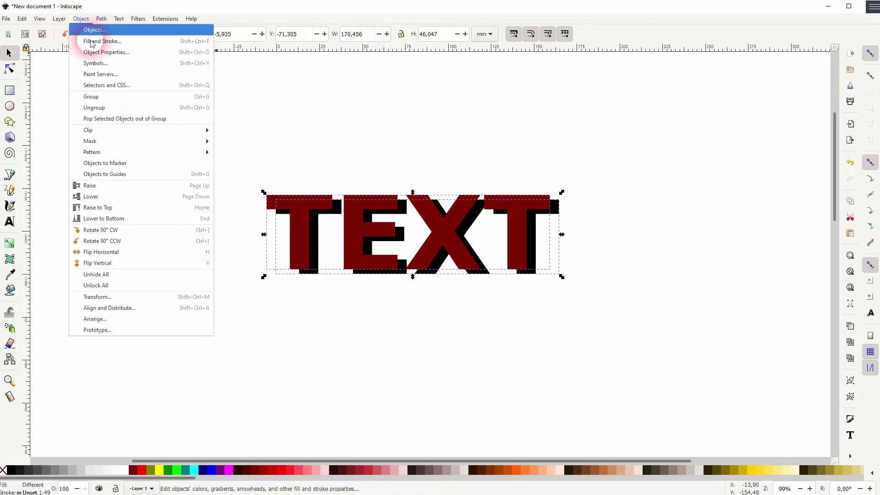
left_click(110, 107)
Test-move the maroon T and its black shadow apart, then undo the moves
left_click(263, 318)
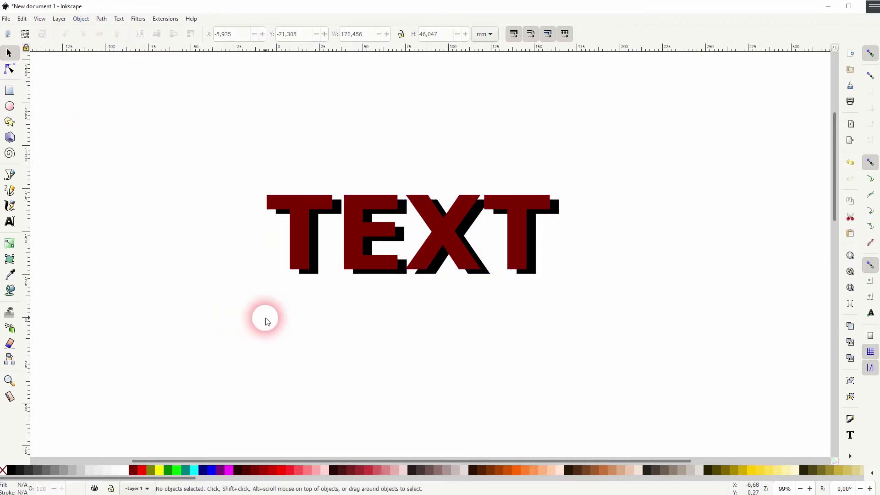
left_click_drag(292, 230, 153, 229)
left_click_drag(293, 243, 237, 360)
key("ctrl+z")
key("ctrl+z")
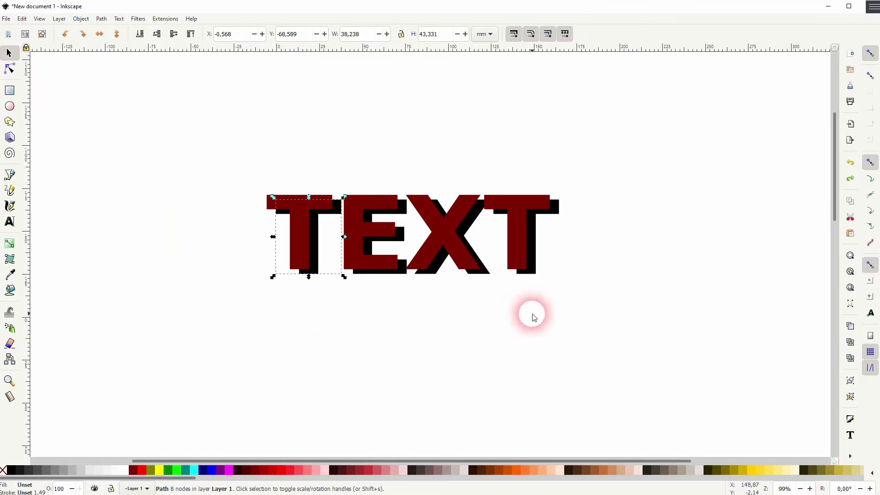
left_click(532, 316)
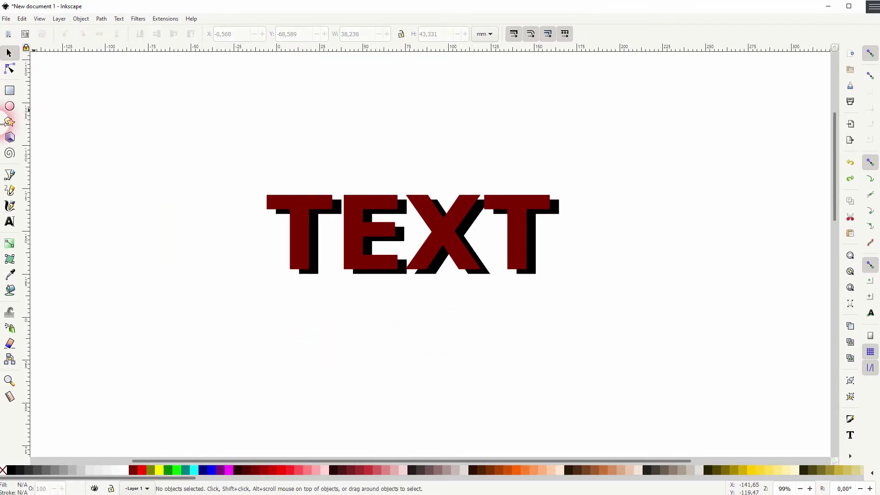
With the Bezier tool and snap to path on, draw a closed triangle from the T's top-left corner to its shadow's corner
left_click(11, 178)
scroll(280, 219, "up", 3)
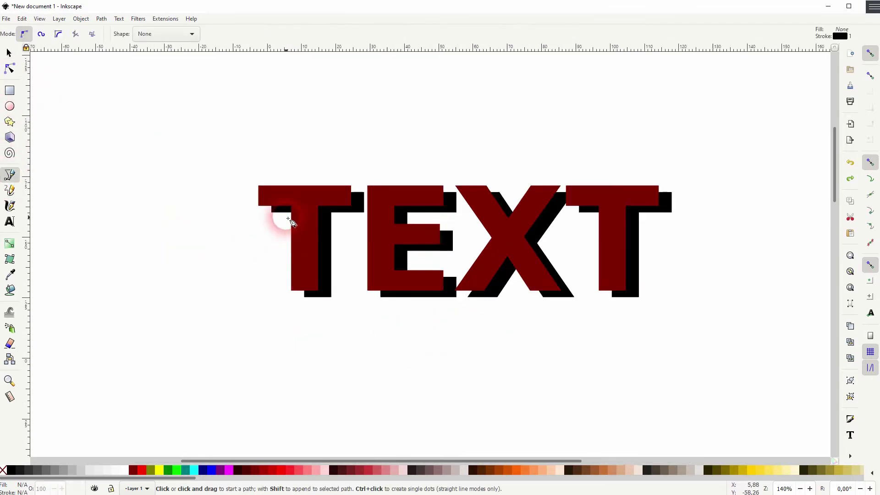
scroll(289, 222, "up", 1)
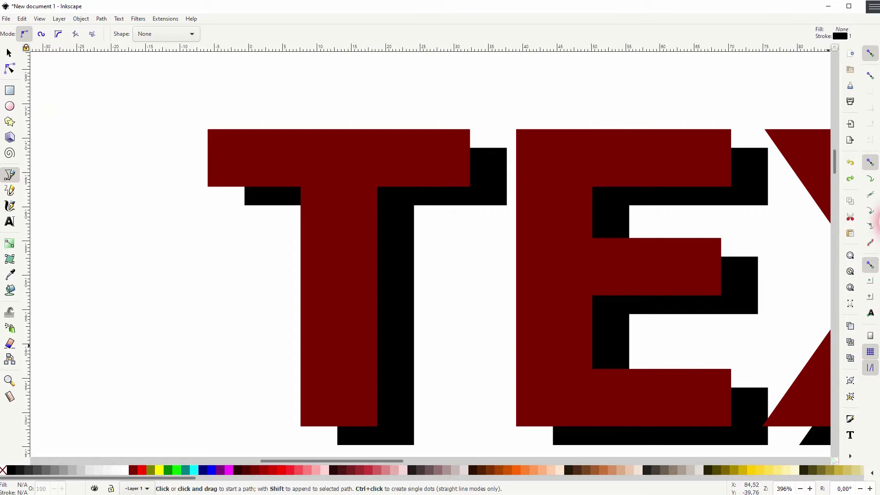
left_click(870, 179)
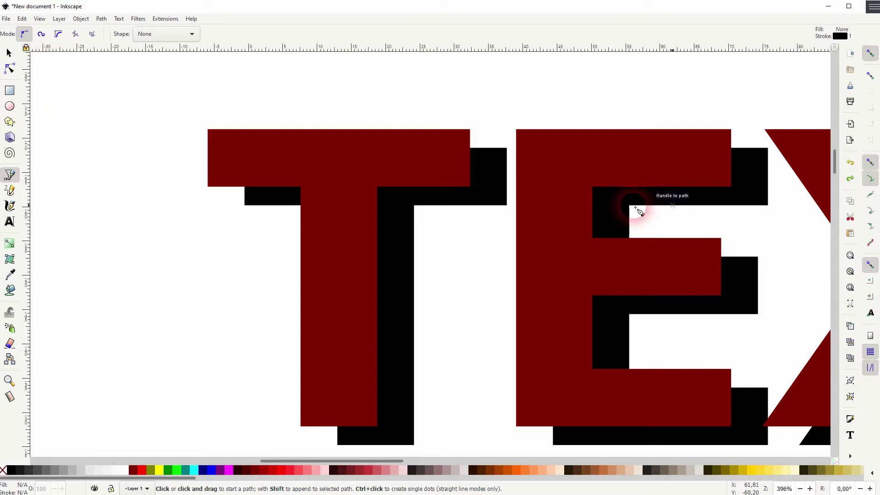
left_click(208, 187)
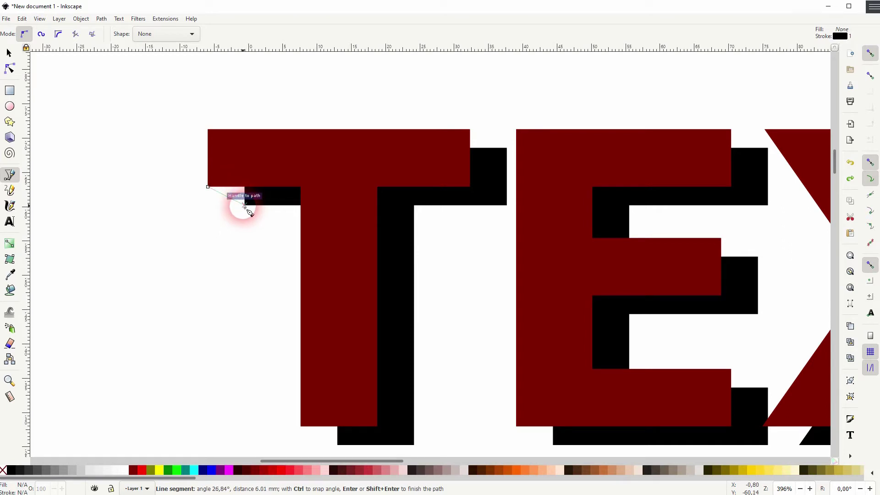
left_click(245, 204)
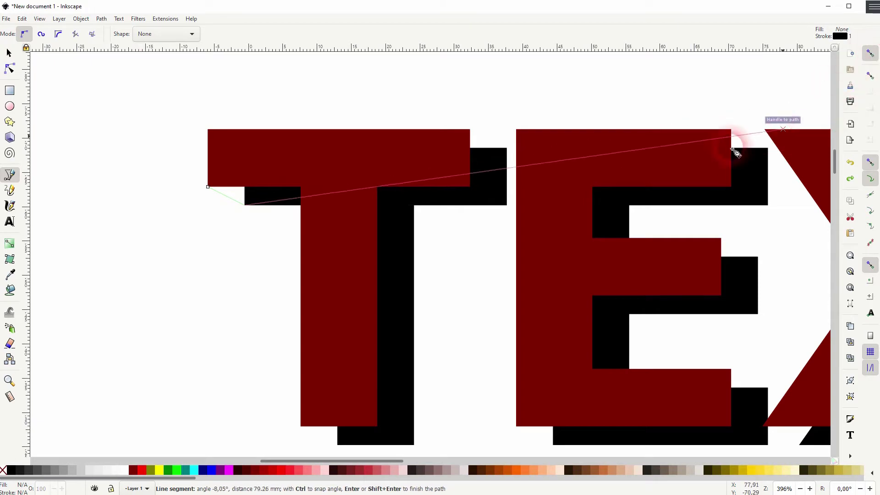
scroll(248, 190, "up", 7)
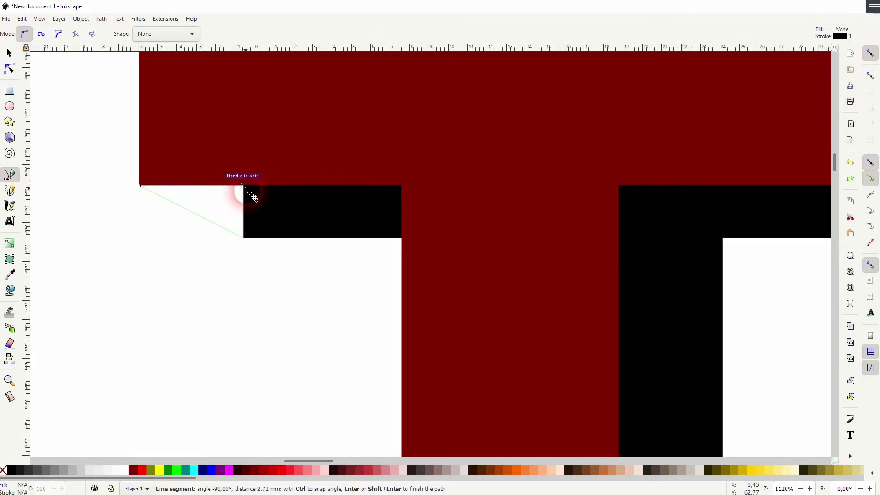
left_click_drag(252, 196, 568, 227)
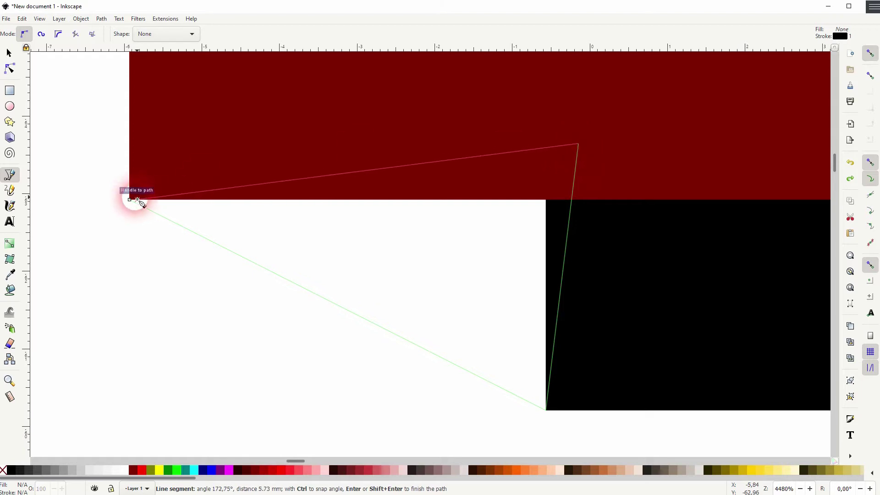
left_click(130, 200)
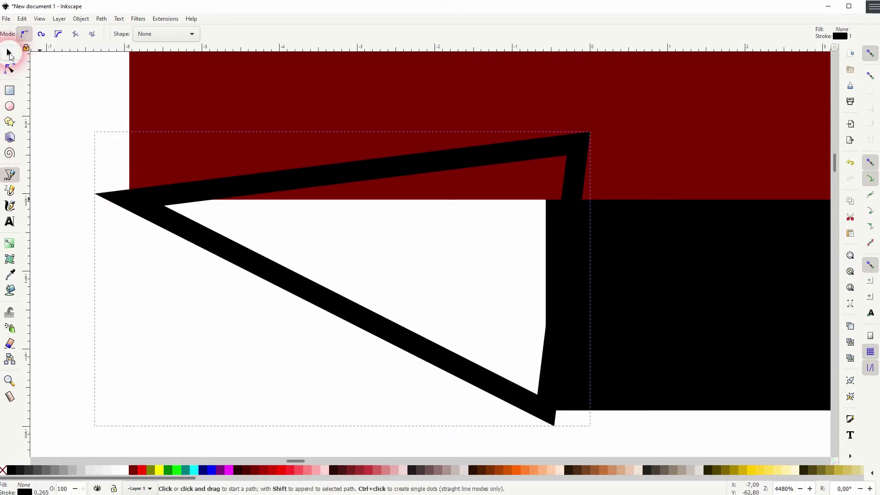
Remove the triangle's stroke, give it flat fill 800000, and lower it to the bottom
left_click(8, 53)
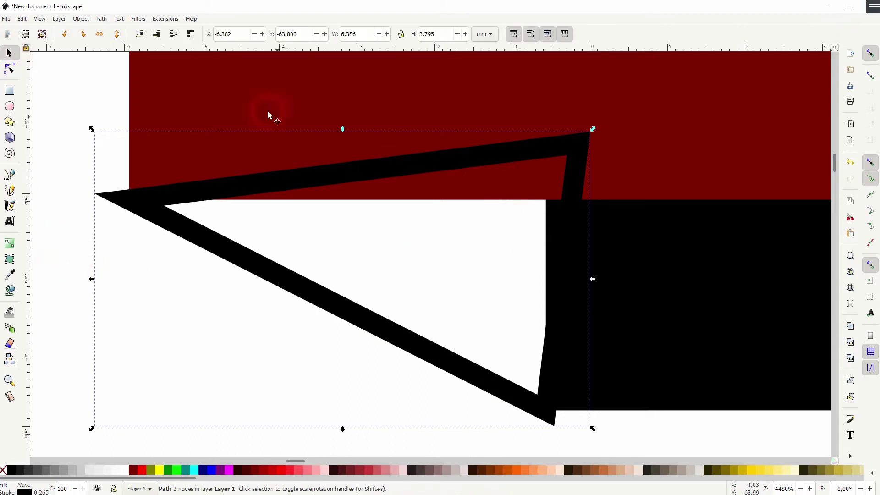
left_click(81, 18)
left_click(108, 46)
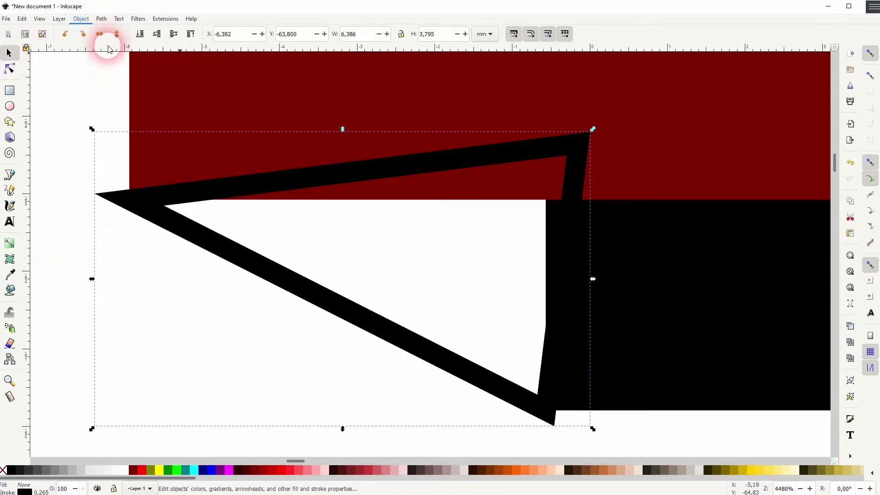
left_click(715, 70)
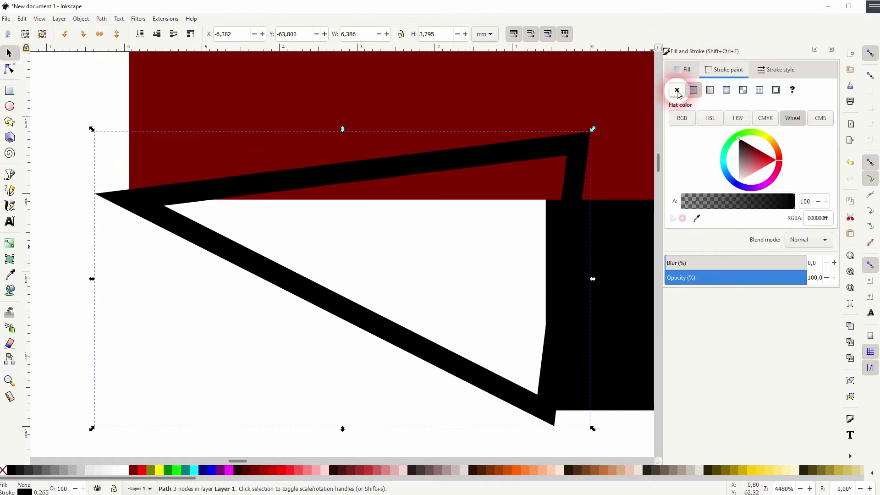
left_click(677, 90)
left_click(685, 69)
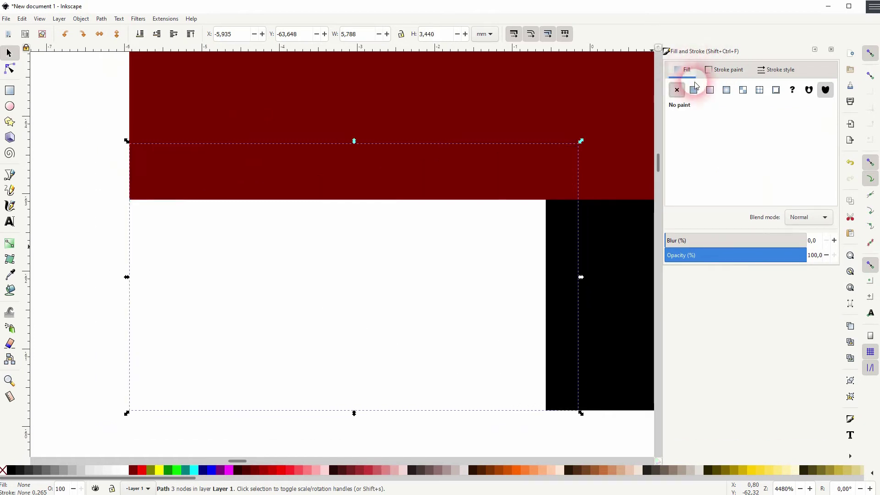
left_click(694, 93)
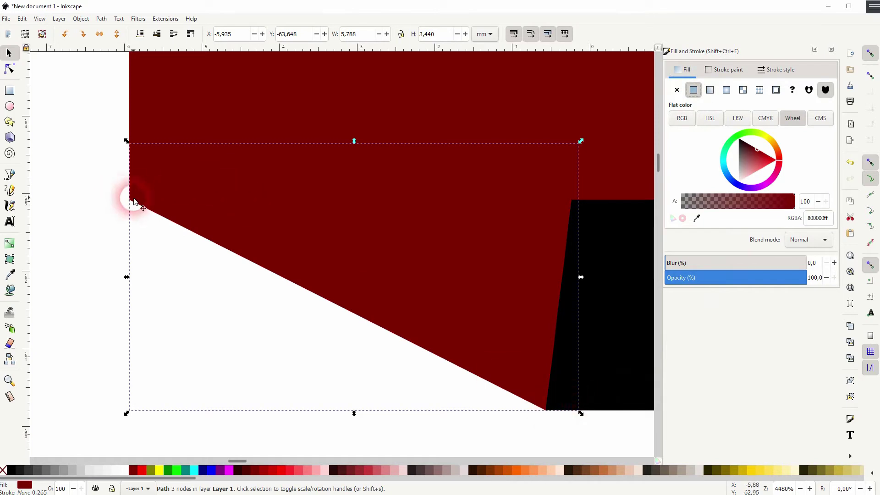
left_click(81, 19)
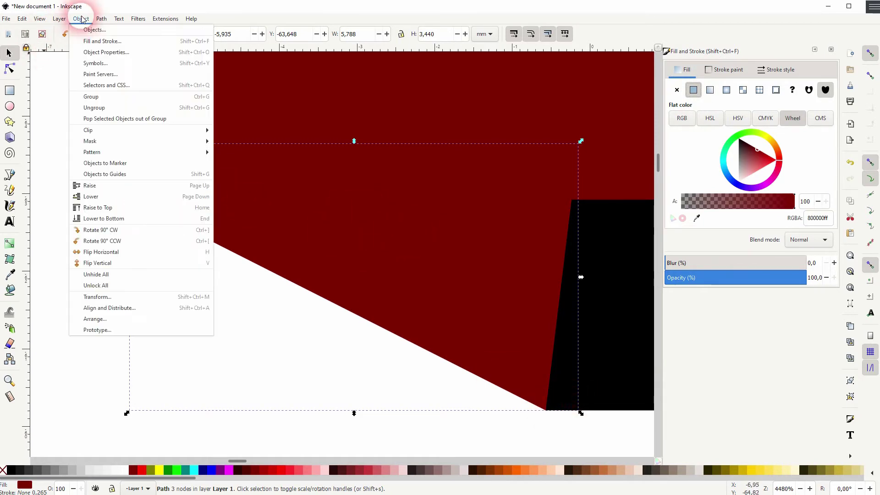
left_click(132, 220)
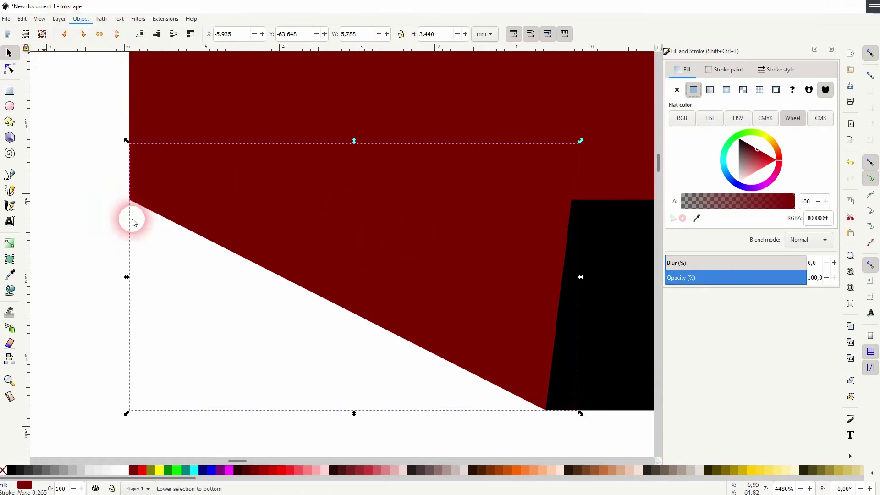
left_click(77, 304)
Set the small triangle at the T's lower-left corner to a black fill
scroll(271, 338, "down", 7)
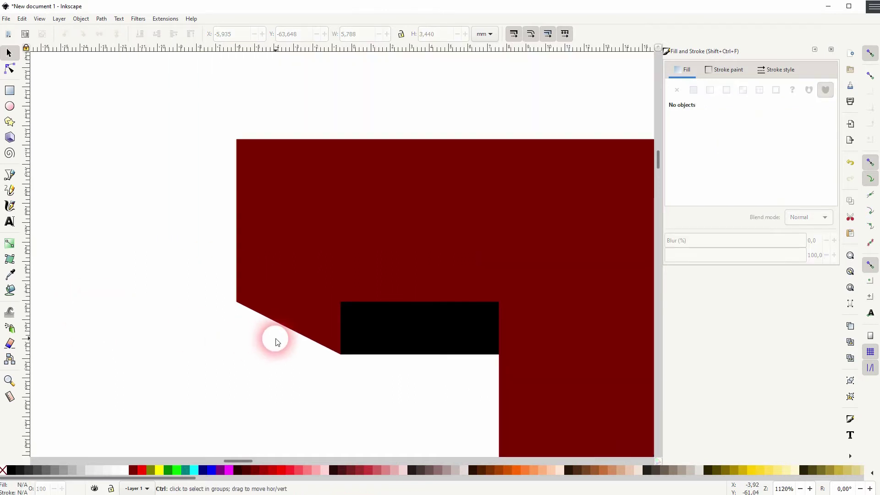
left_click_drag(298, 330, 197, 258)
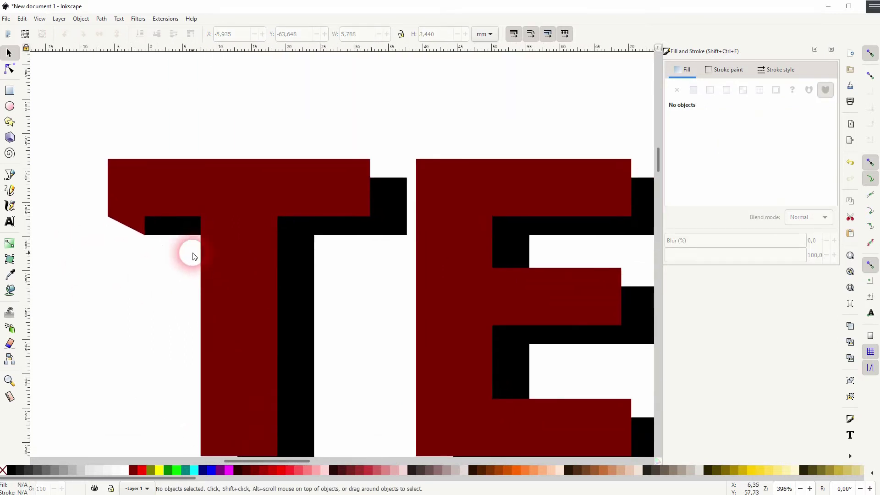
left_click(131, 226)
left_click_drag(757, 150, 727, 133)
left_click(339, 345)
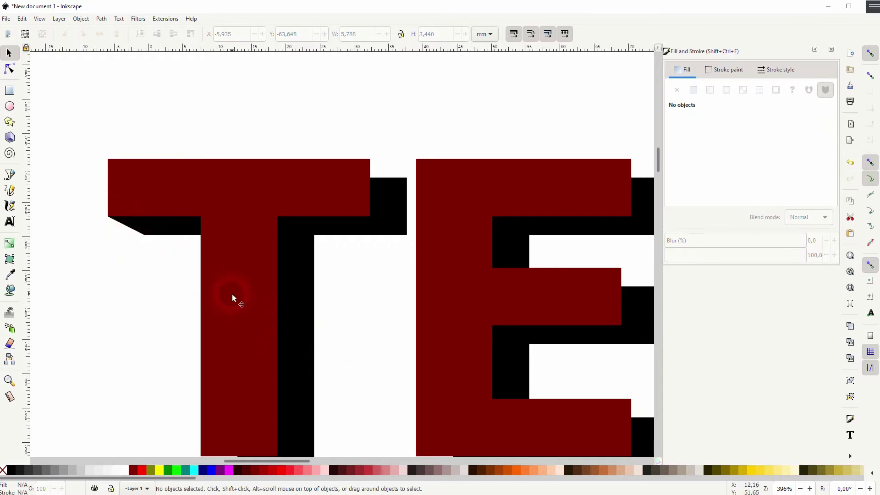
Drag a node of the black corner triangle with the Node tool to close the white gap
scroll(122, 225, "up", 6, "ctrl")
scroll(131, 229, "up", 1, "ctrl")
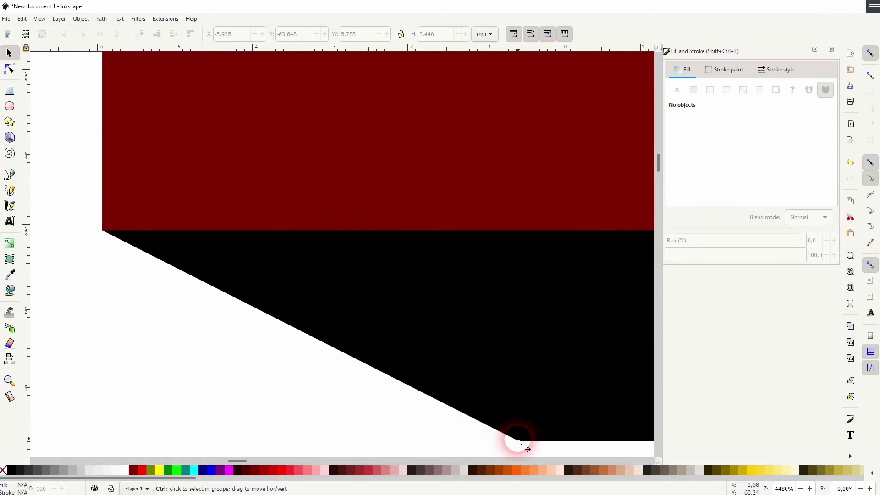
scroll(461, 395, "down", 2, "ctrl")
left_click(461, 391)
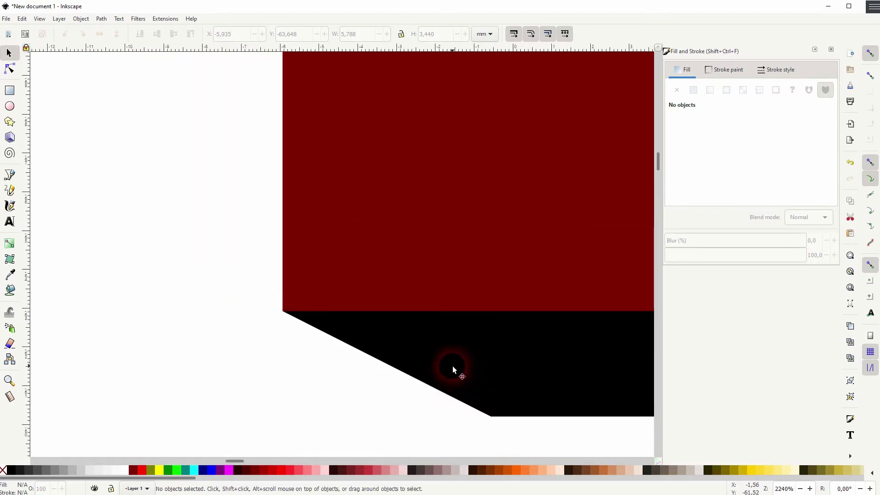
left_click(9, 69)
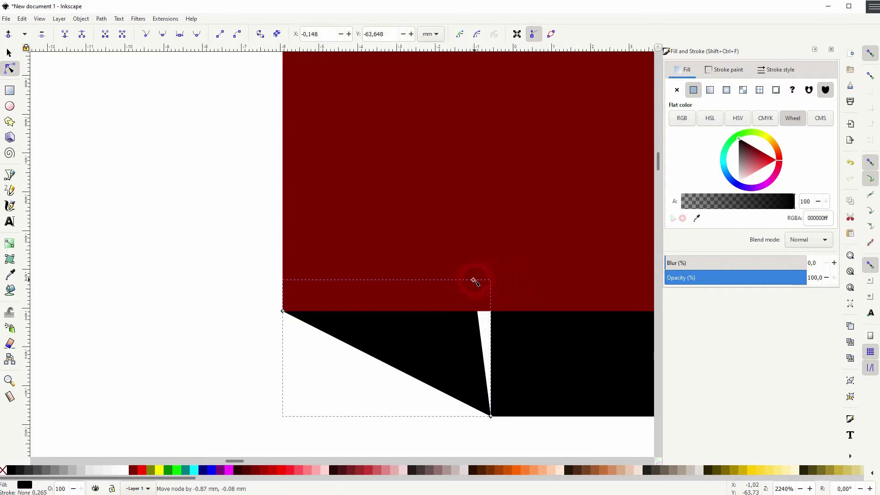
left_click_drag(474, 280, 489, 282)
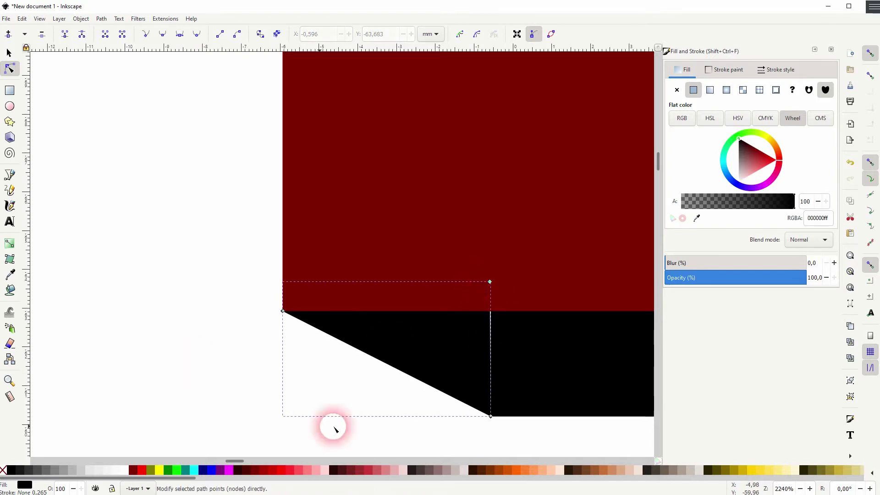
Nudge the triangle's top node right about 0.44 mm to close the remaining hairline
left_click(96, 352)
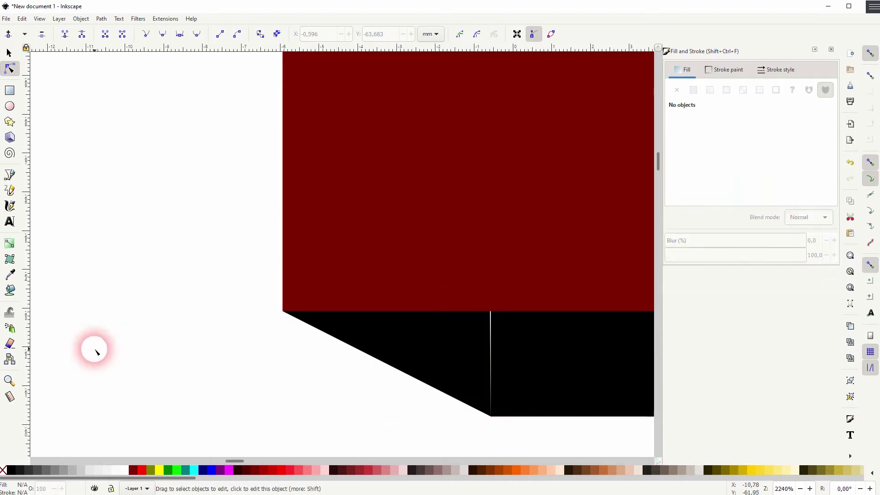
left_click(452, 357)
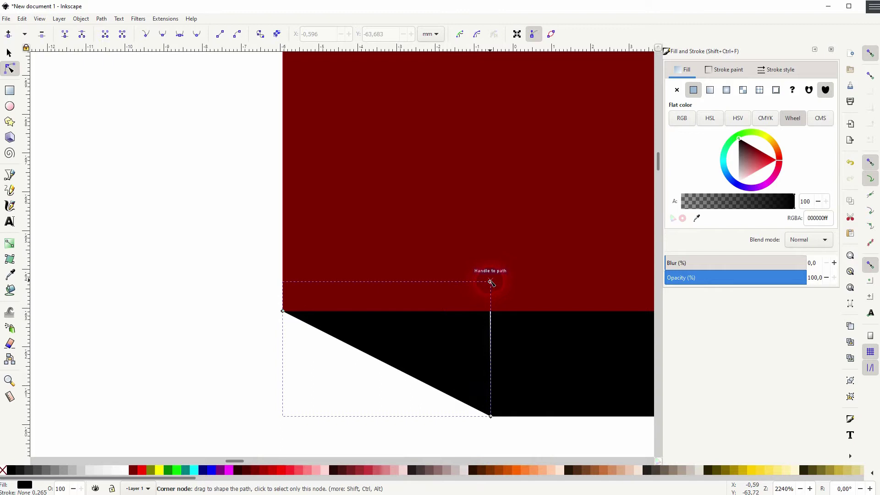
left_click(490, 282)
left_click_drag(491, 283, 508, 285)
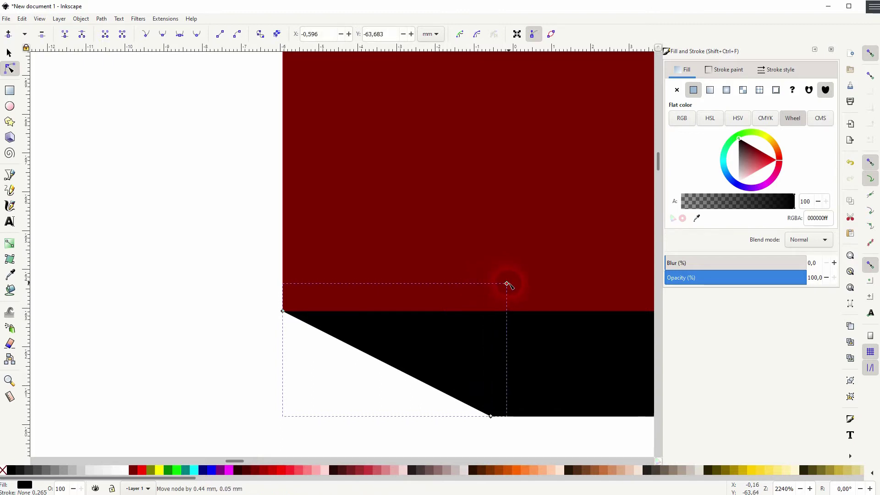
left_click(183, 348)
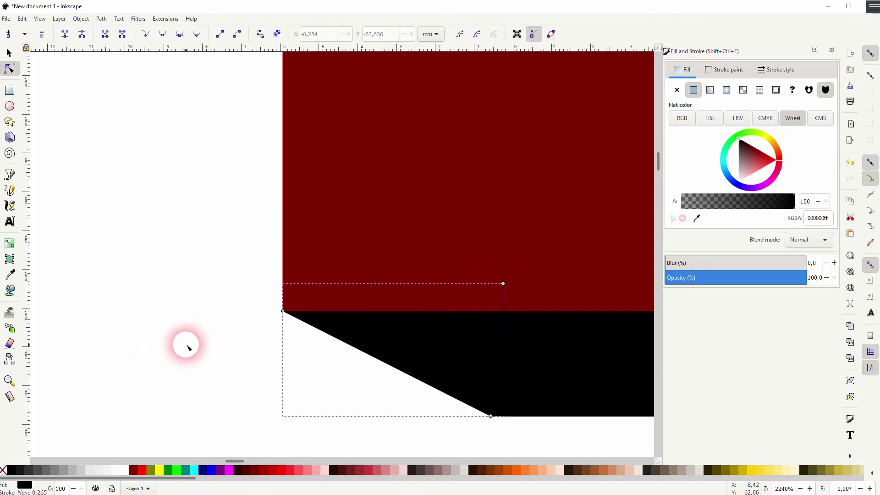
left_click(187, 347)
left_click(9, 52)
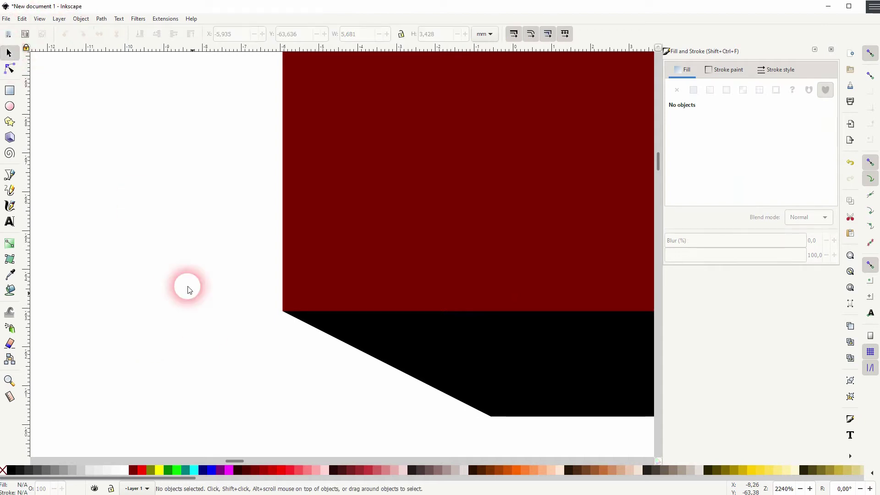
key("b")
scroll(350, 334, "right", 14)
scroll(350, 334, "down", 3)
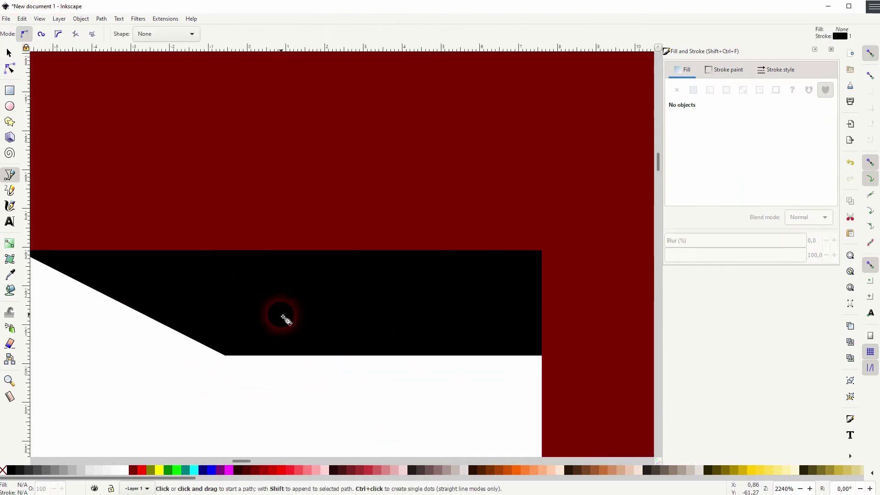
Draw a closed triangle joining a maroon letter's bottom-left corner to the black extrusion
scroll(284, 319, "down", 6, "ctrl")
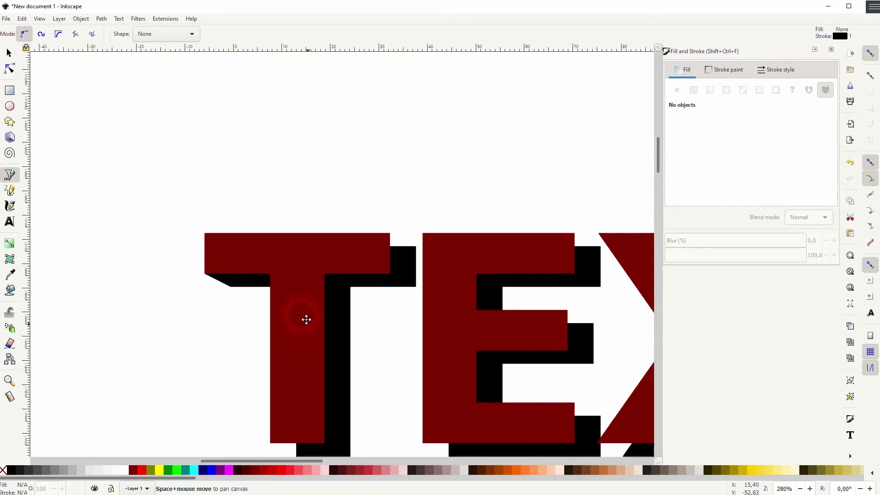
left_click_drag(276, 276, 278, 289)
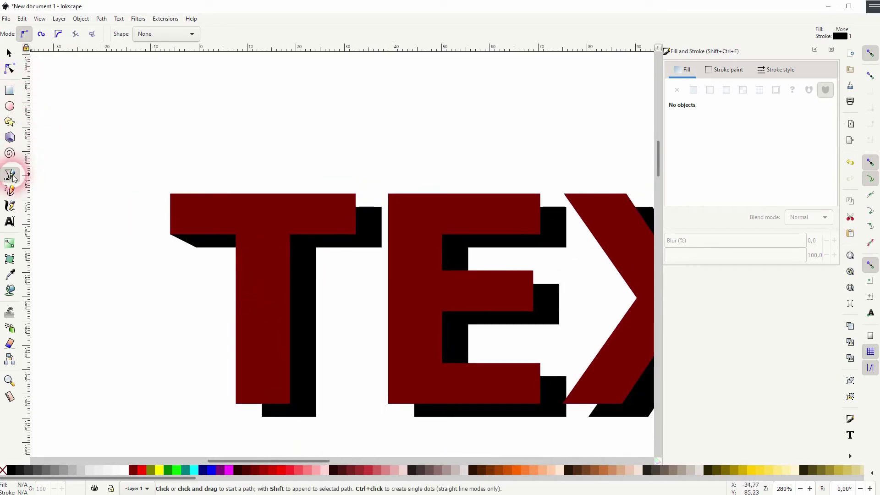
scroll(245, 419, "up", 4, "ctrl")
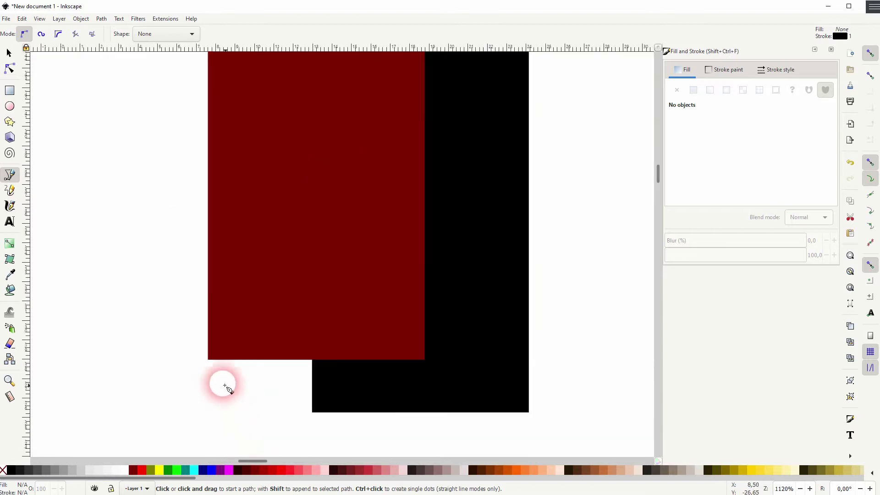
left_click(208, 359)
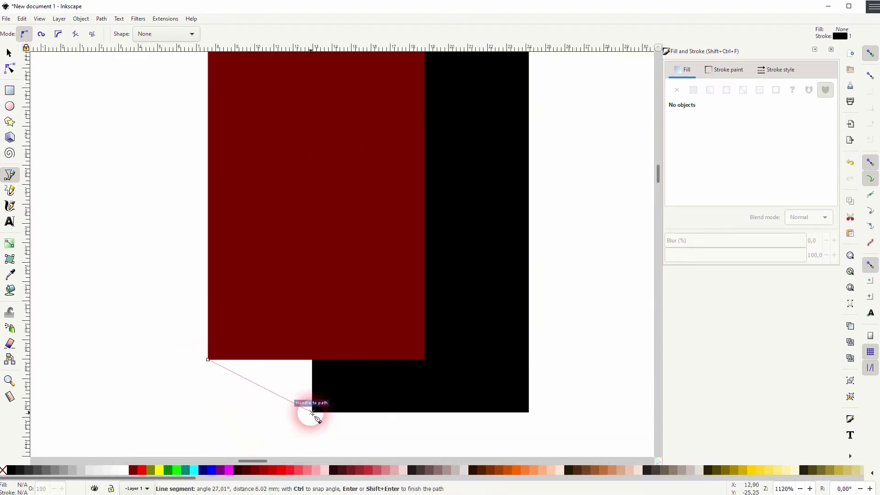
left_click(312, 412)
left_click(323, 333)
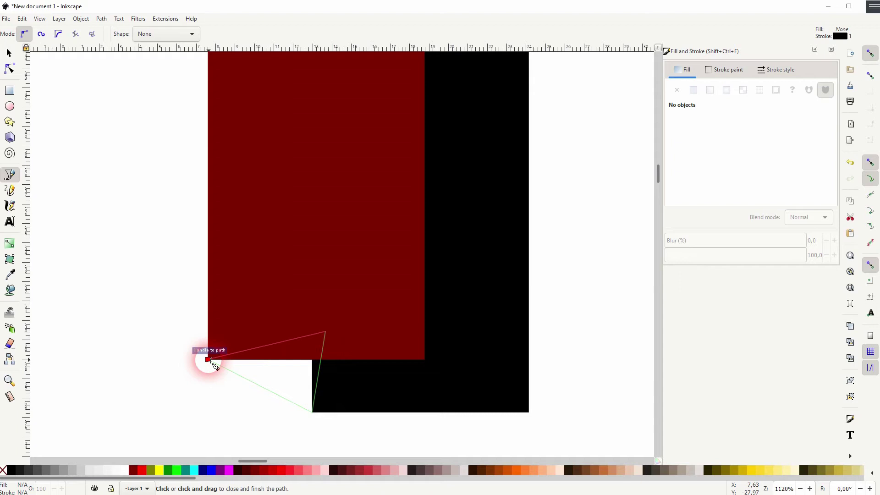
left_click(209, 360)
key("space")
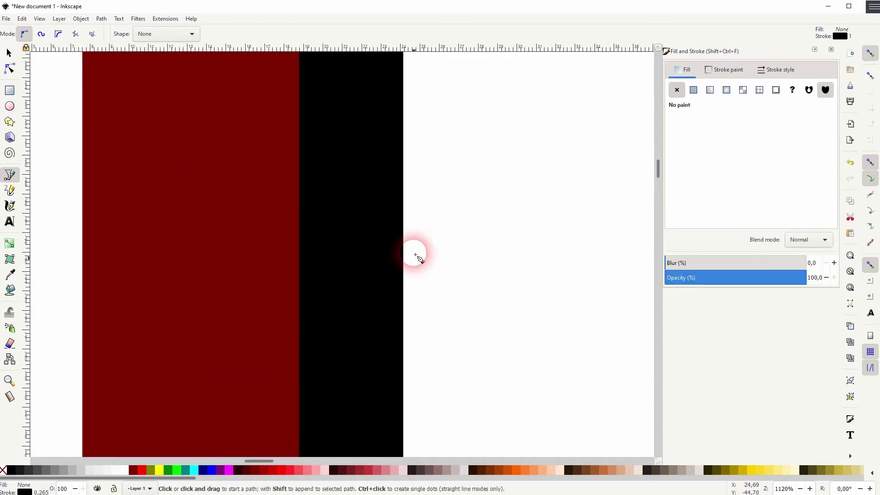
key("space")
key("space")
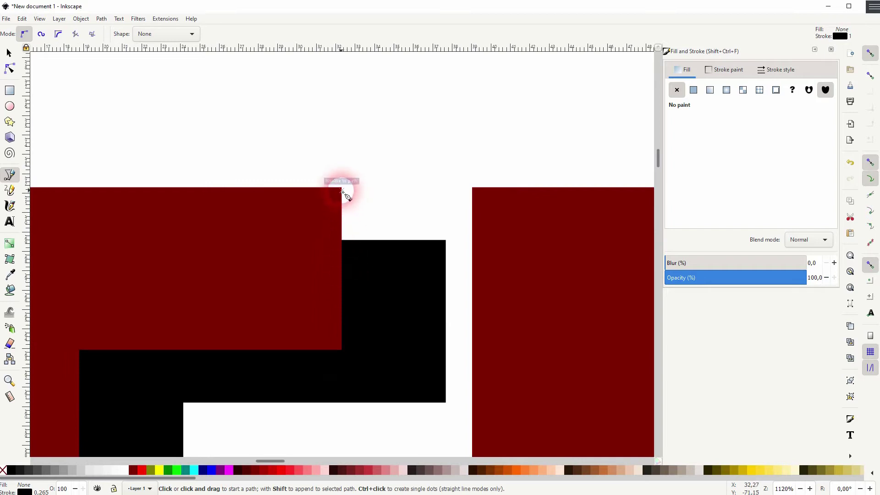
Draw several more snapped corner triangles linking the next letter's corners to its shadow
left_click(342, 187)
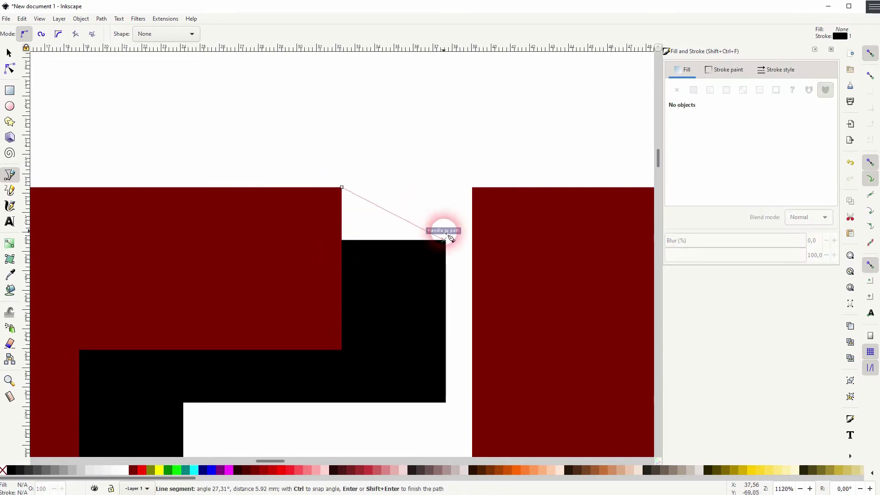
left_click(446, 240)
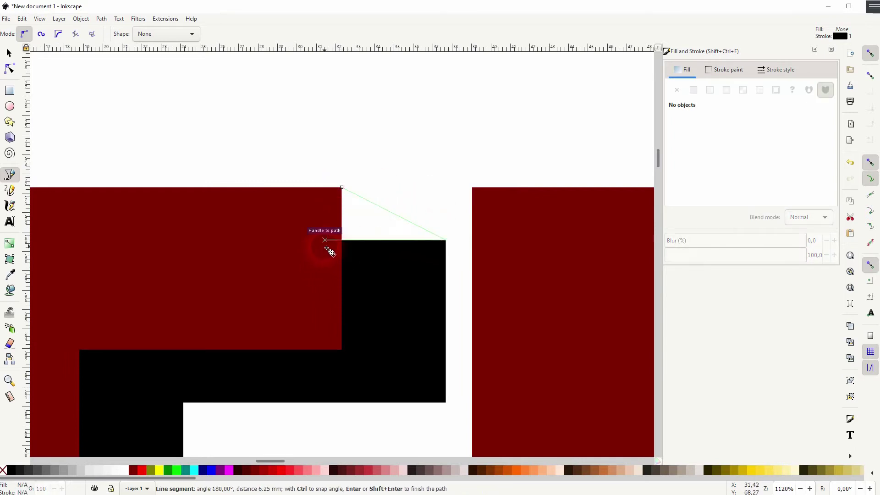
left_click(326, 240)
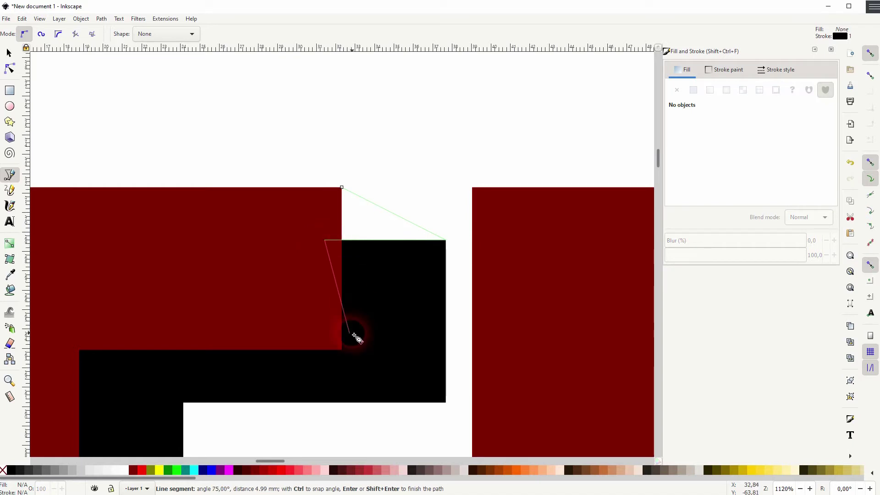
left_click(342, 187)
scroll(142, 161, "down", 5)
scroll(435, 281, "down", 2)
left_click(411, 214)
left_click(485, 250)
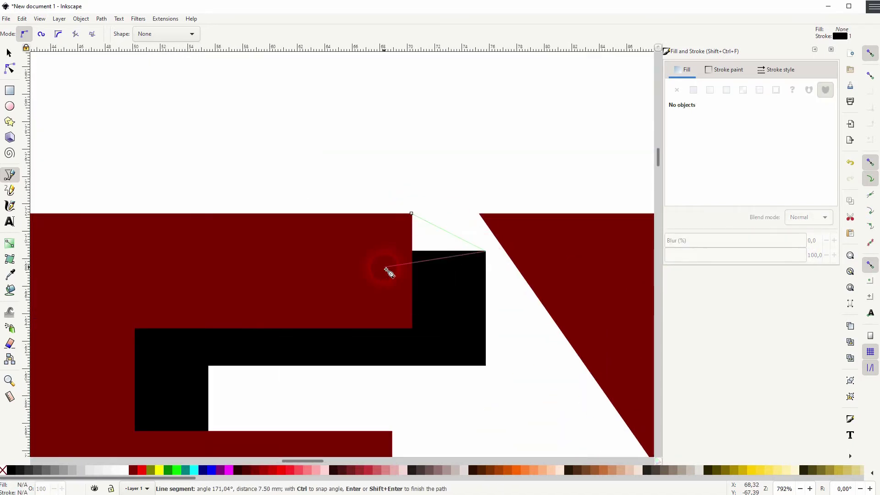
left_click(386, 268)
left_click(411, 214)
left_click(347, 186)
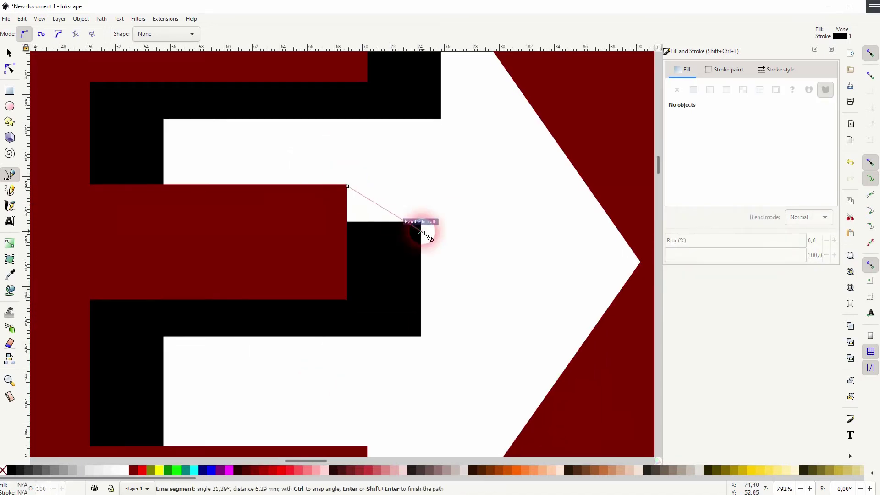
left_click(421, 221)
left_click(323, 246)
left_click(337, 185)
Add closed triangles at the E's lower corners bridging to the black extrusion
scroll(363, 212, "down", 8)
scroll(364, 212, "left", 4)
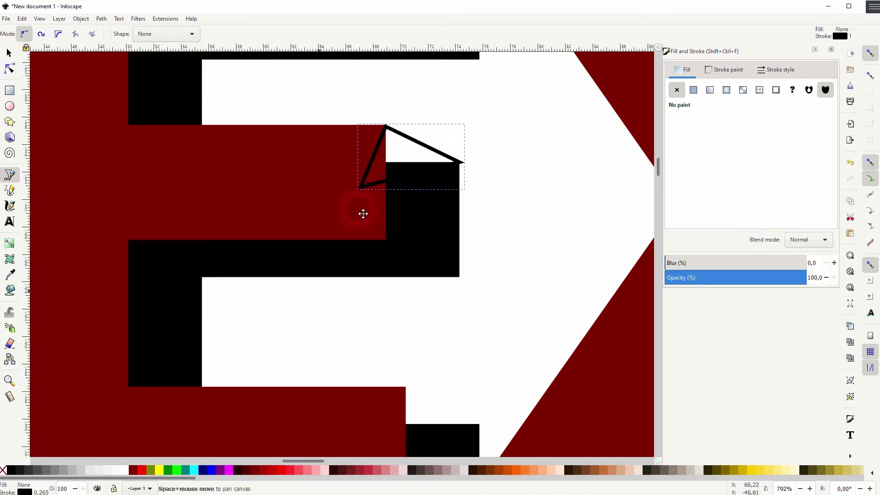
left_click(451, 269)
left_click(524, 303)
left_click(435, 316)
left_click(452, 268)
scroll(231, 314, "right", 10)
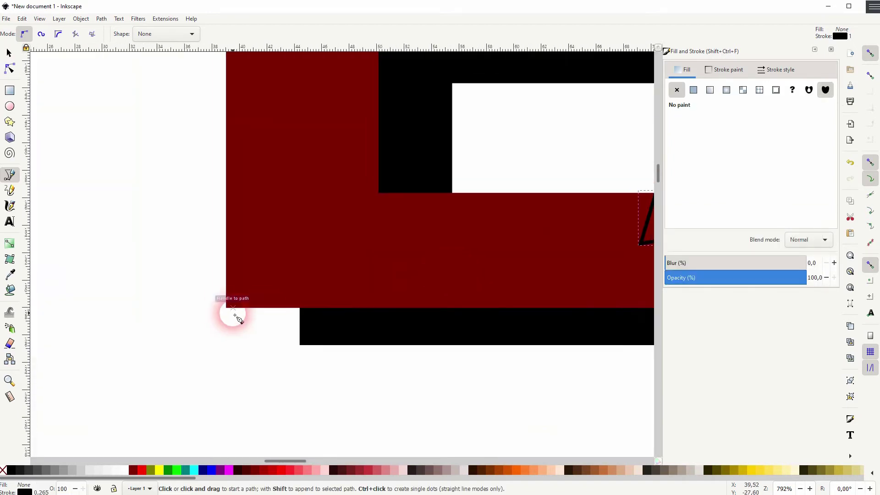
left_click(226, 308)
left_click(298, 343)
left_click(324, 289)
left_click(226, 308)
scroll(439, 297, "down", 5)
scroll(531, 303, "up", 4)
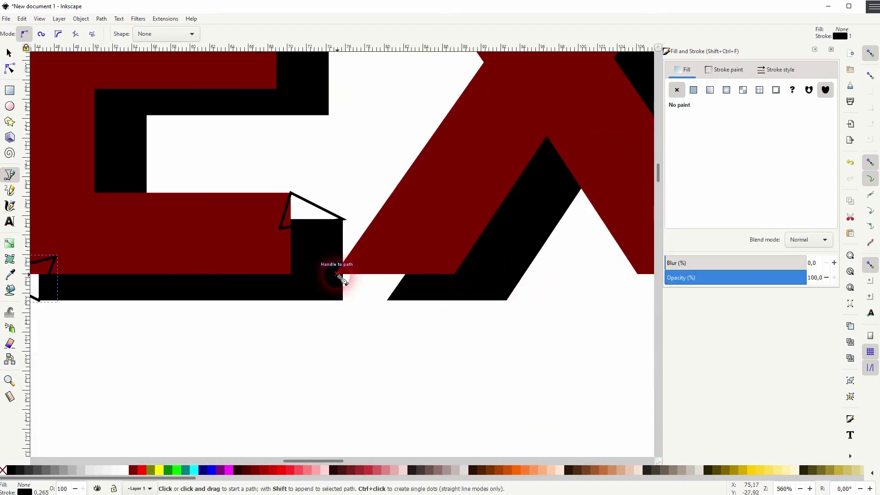
left_click(338, 275)
left_click(388, 300)
left_click(429, 260)
left_click(333, 275)
Draw a closed triangle at the X's bottom connecting it to its black shadow
scroll(320, 298, "right", 6)
scroll(320, 298, "up", 2)
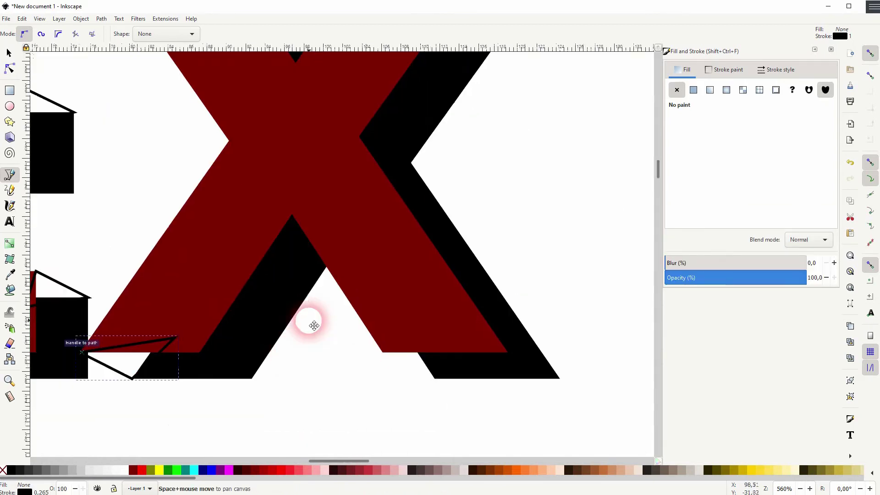
left_click(380, 352)
left_click(434, 379)
left_click(441, 327)
left_click(380, 352)
scroll(424, 200, "up", 8)
scroll(380, 367, "right", 3)
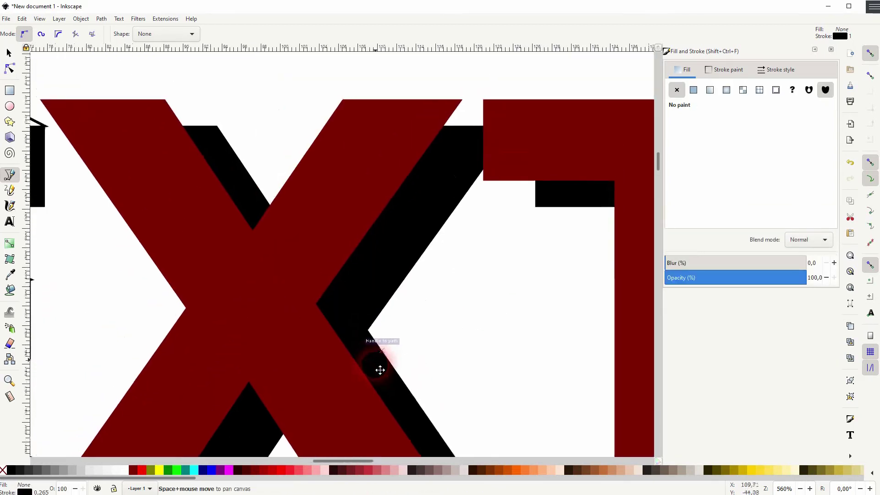
Draw outlined triangles at the X's upper-right and upper-left corners
scroll(407, 261, "up", 5)
scroll(407, 261, "right", 3)
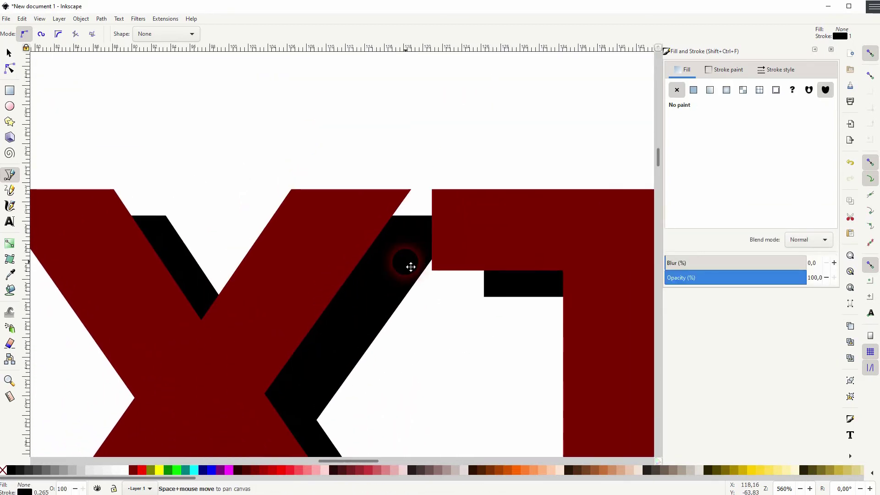
left_click(413, 188)
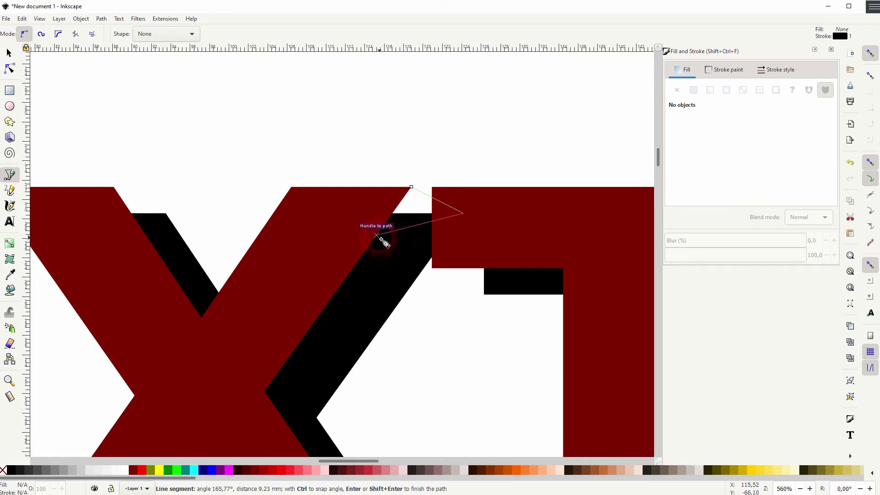
left_click(357, 236)
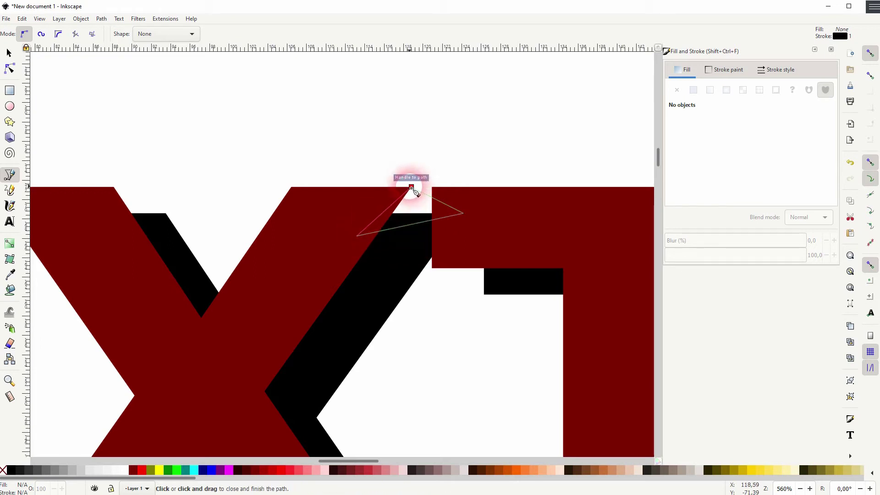
left_click(411, 188)
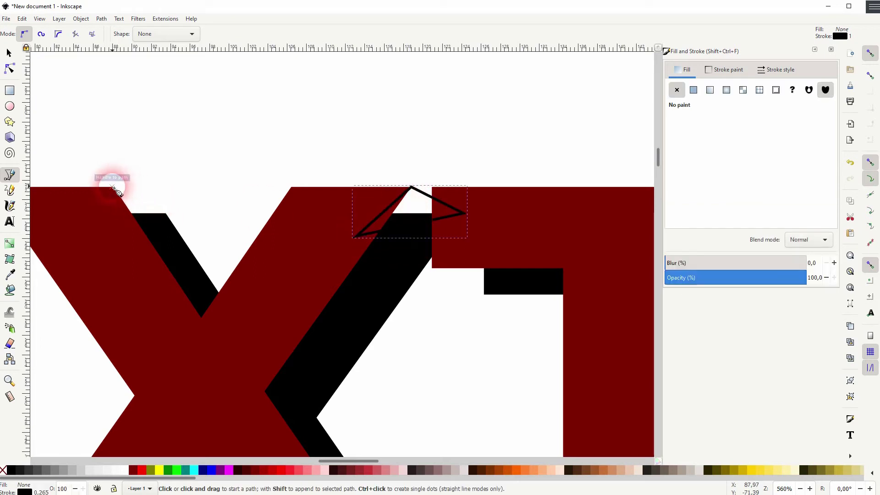
left_click(113, 188)
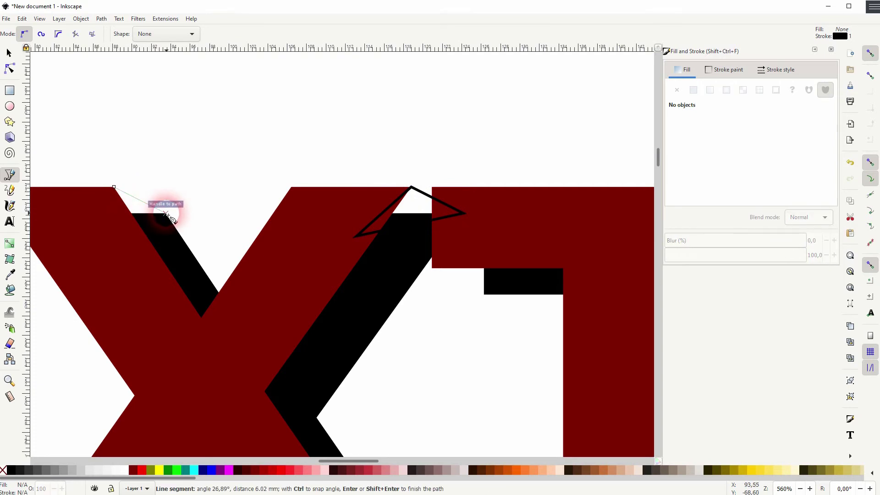
left_click(165, 213)
left_click(113, 234)
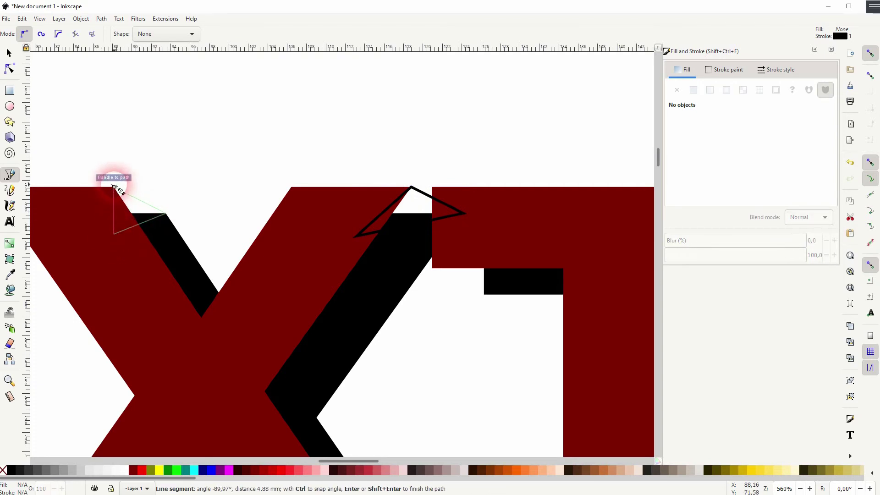
left_click(114, 187)
Draw an outlined triangle under the final T's bar
scroll(271, 314, "down", 3)
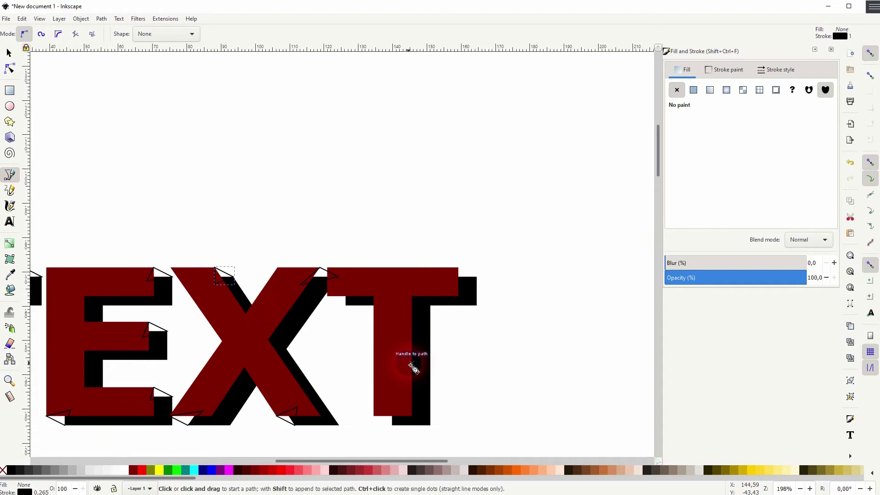
scroll(398, 330, "up", 1)
scroll(398, 330, "up", 3)
left_click(250, 275)
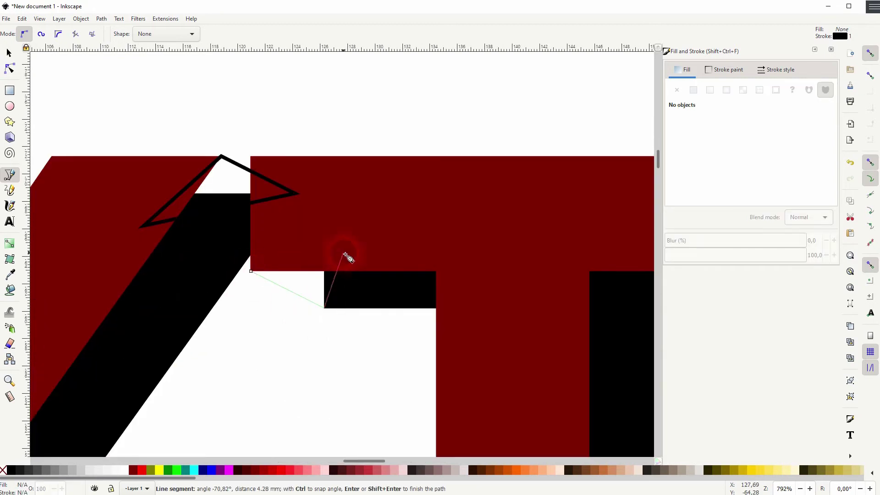
scroll(245, 336, "up", 1)
left_click(492, 229)
left_click(566, 266)
Draw a closed triangle at the final T's foot, joining its bottom-left corner to the shadow
left_click(491, 229)
scroll(365, 387, "up", 1)
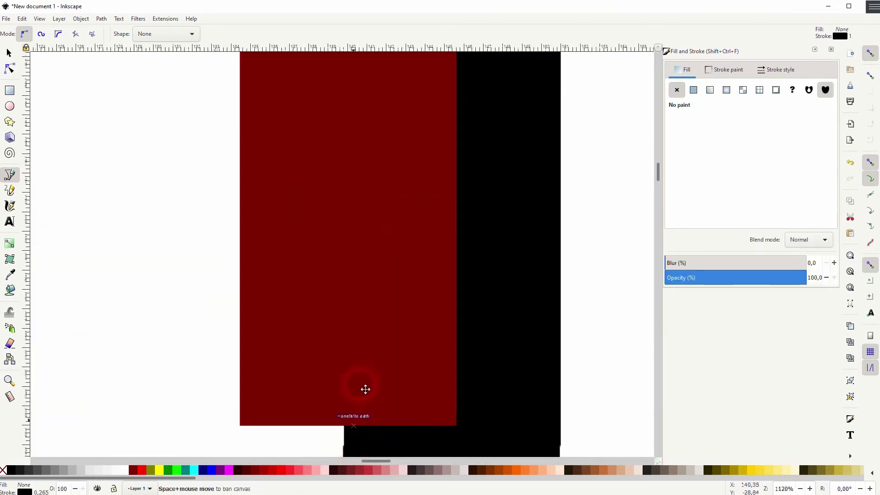
scroll(320, 348, "down", 3)
left_click(241, 302)
left_click(345, 355)
left_click(392, 261)
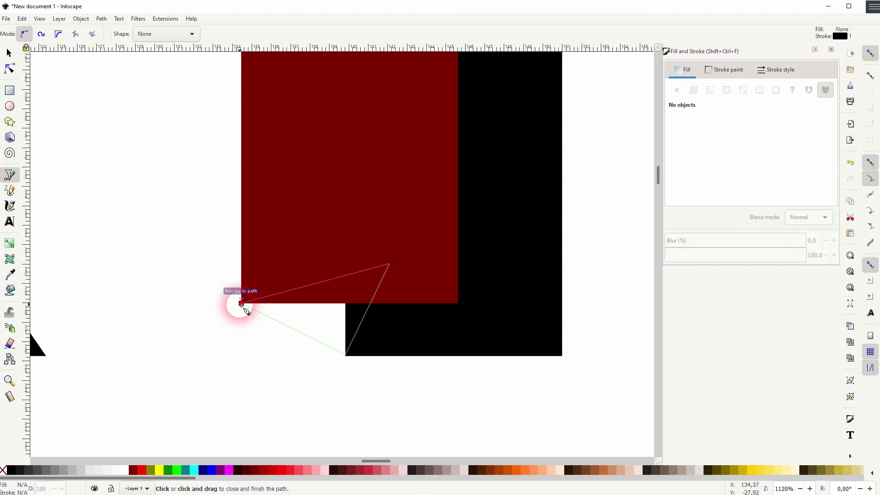
left_click(241, 303)
scroll(307, 367, "down", 6)
scroll(309, 310, "up", 1)
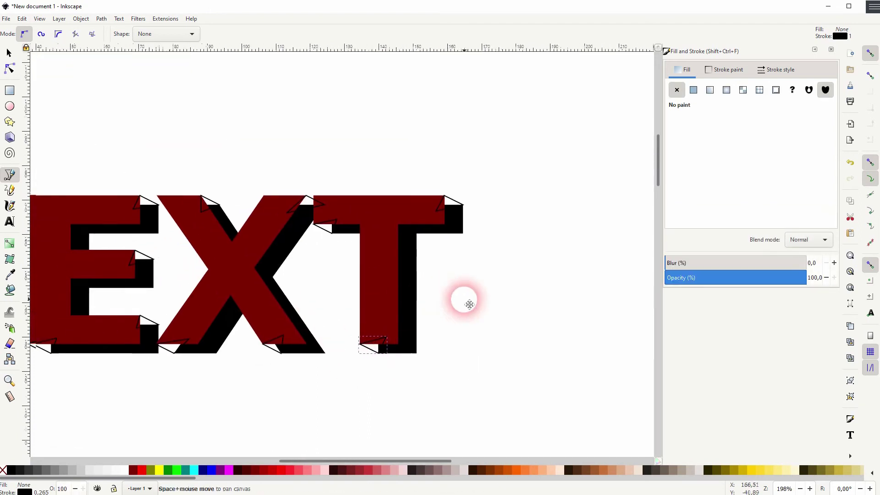
Bring all of TEXT into view and select the first T's bottom-left and top corner triangles
left_click_drag(323, 284, 503, 285)
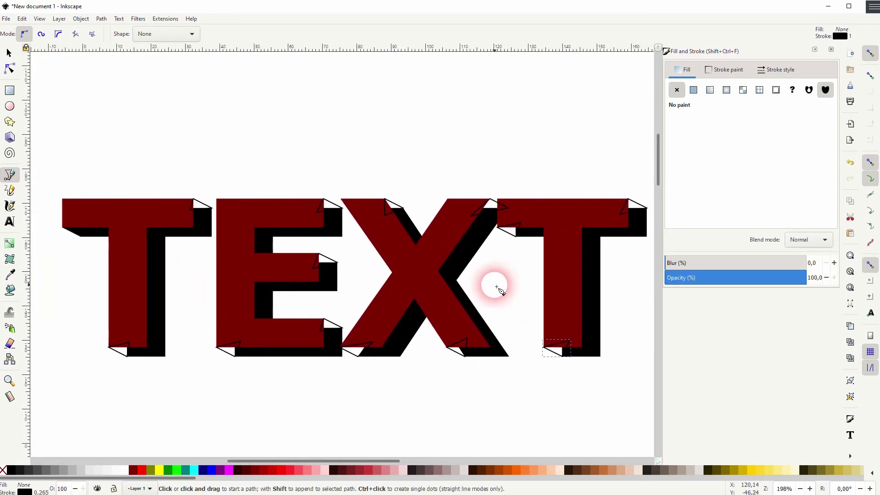
left_click(9, 54)
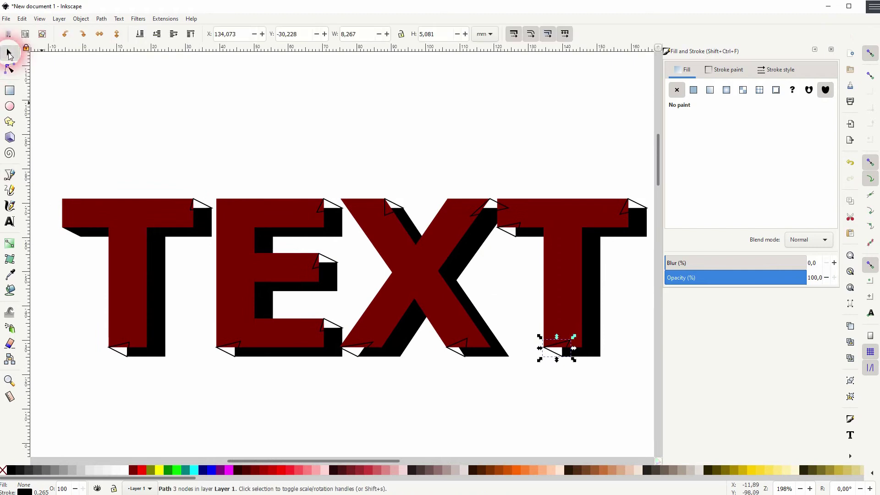
left_click(203, 206, "shift")
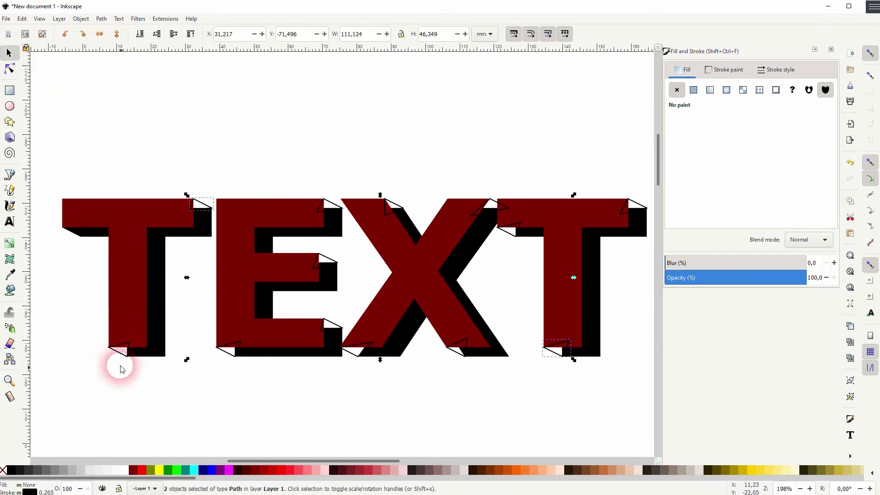
left_click(287, 403)
left_click(118, 356)
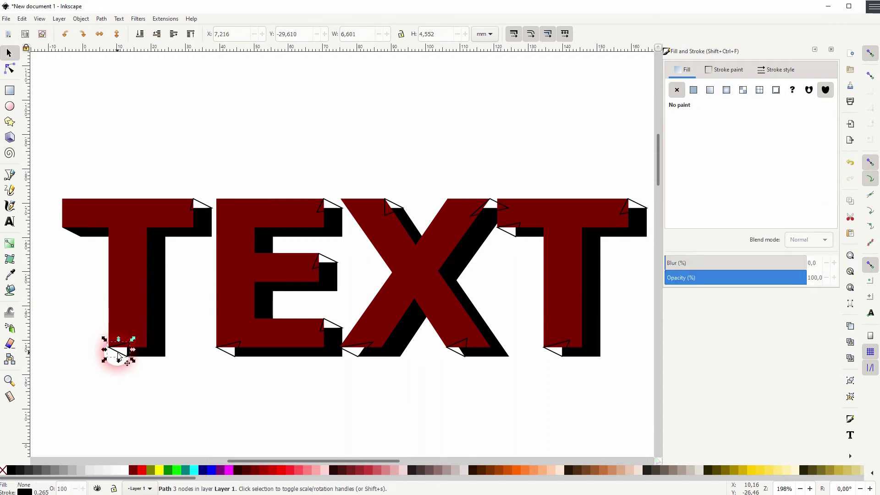
left_click(203, 206, "shift")
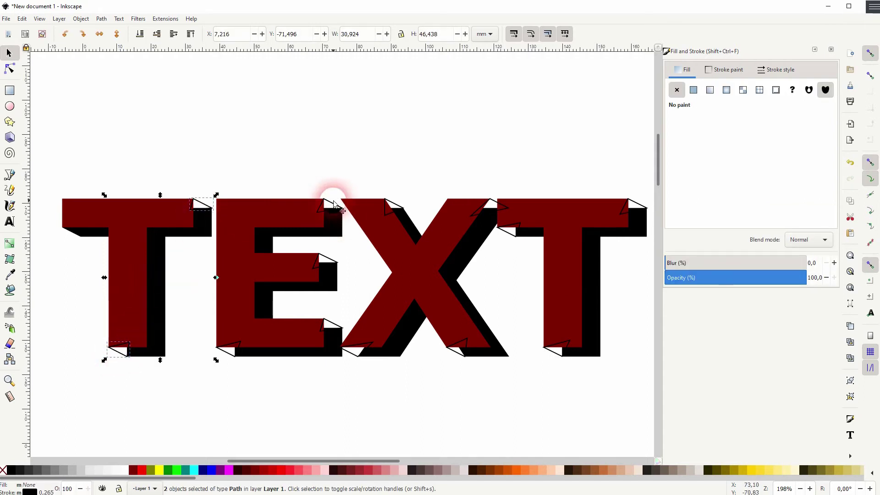
Add the E, X and last T corner triangles to the selection
left_click(333, 205, "shift")
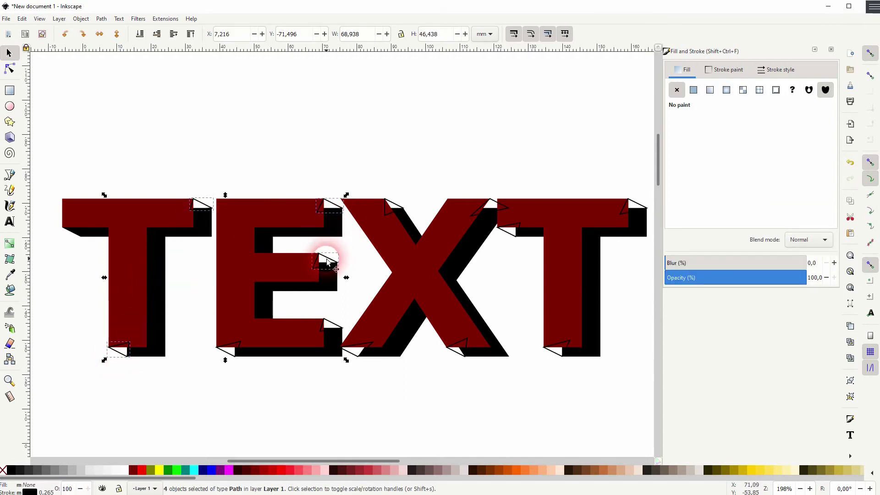
left_click(335, 337, "shift")
left_click(221, 355, "shift")
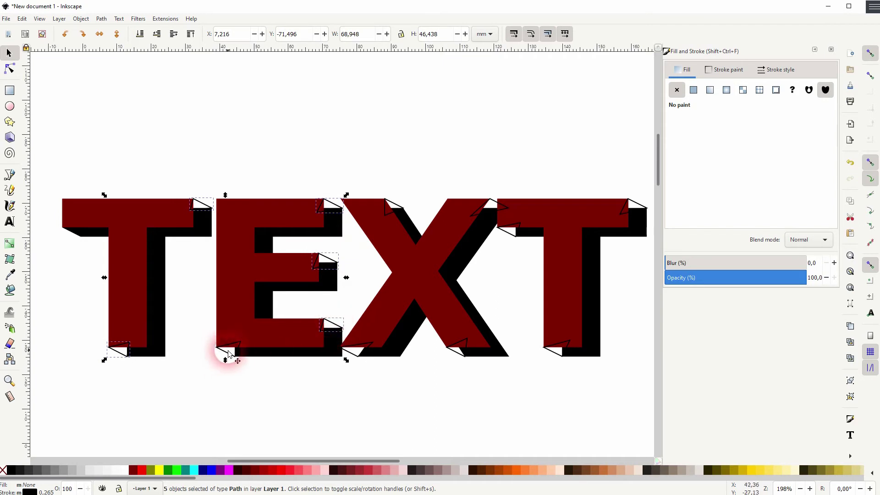
left_click(368, 350, "shift")
left_click(463, 366, "shift")
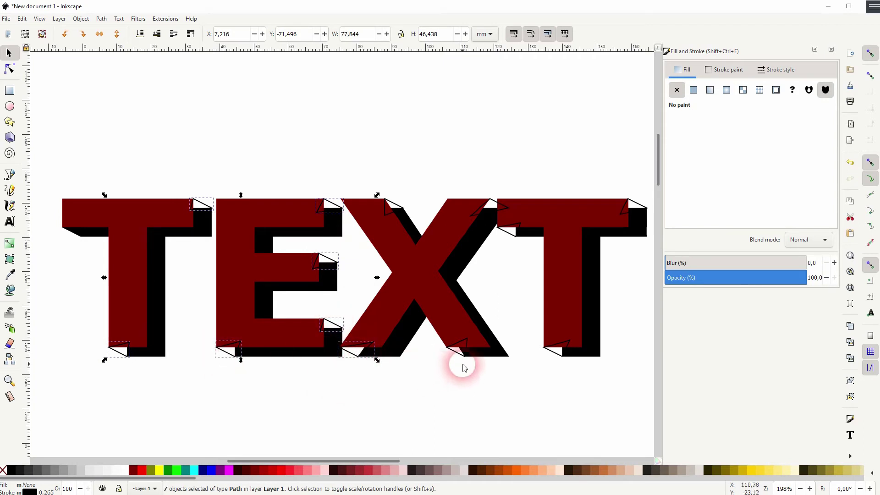
left_click(490, 207, "shift")
left_click(507, 230, "shift")
left_click(637, 201, "shift")
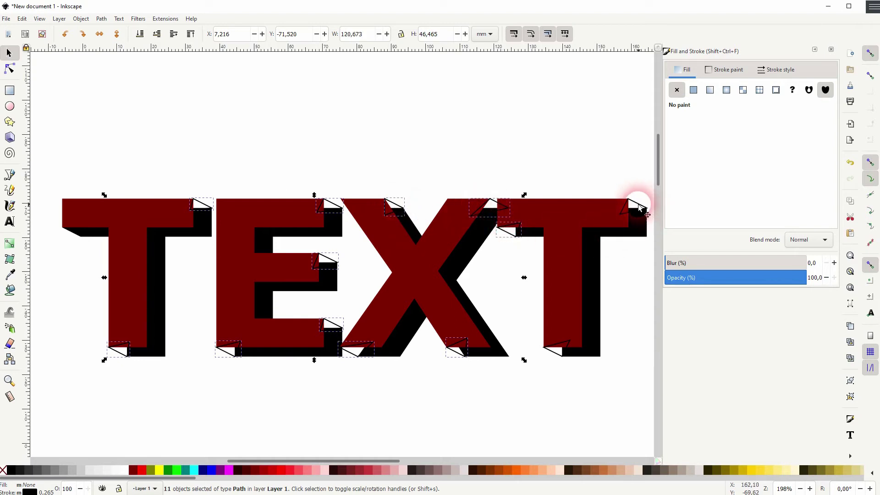
left_click(558, 354, "shift")
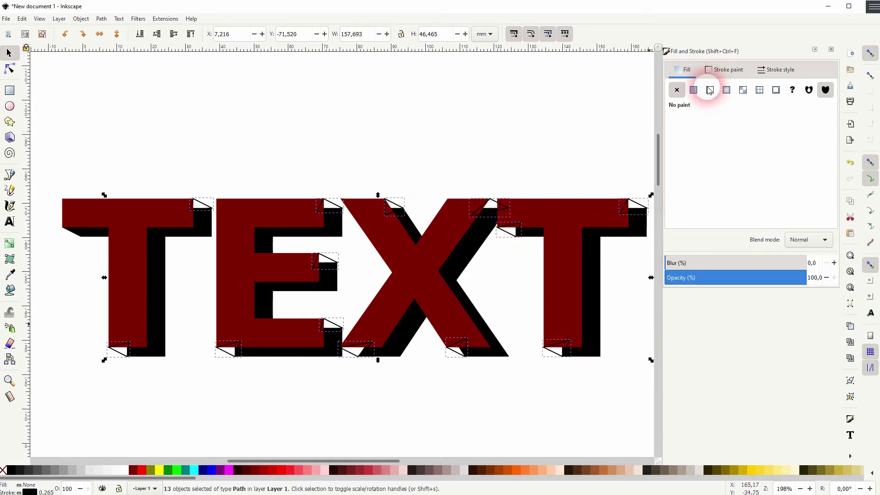
Remove the triangles' outline and fill them flat black
left_click(720, 71)
left_click(677, 90)
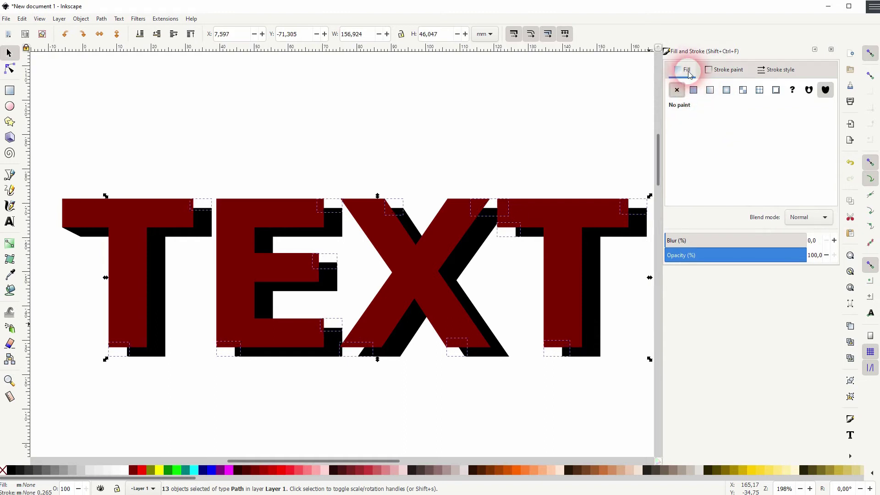
left_click(692, 89)
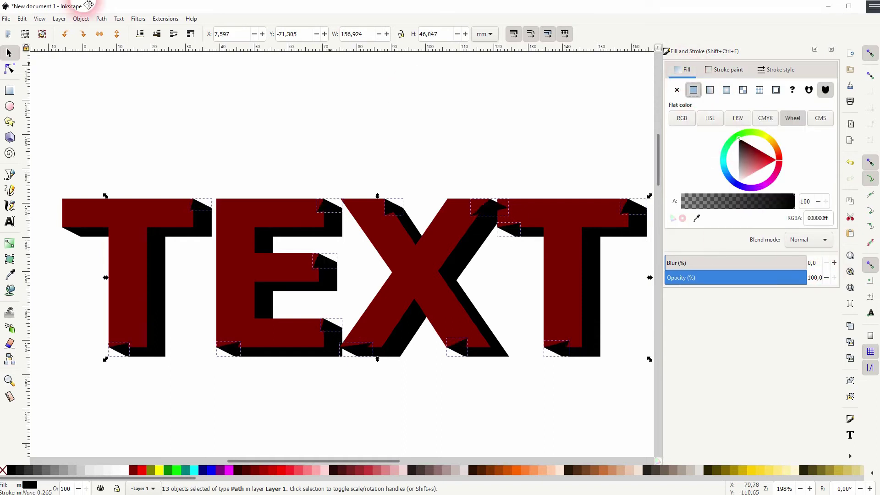
Lower the black triangles to the bottom, behind the maroon letters, and deselect
left_click(81, 18)
left_click(130, 226)
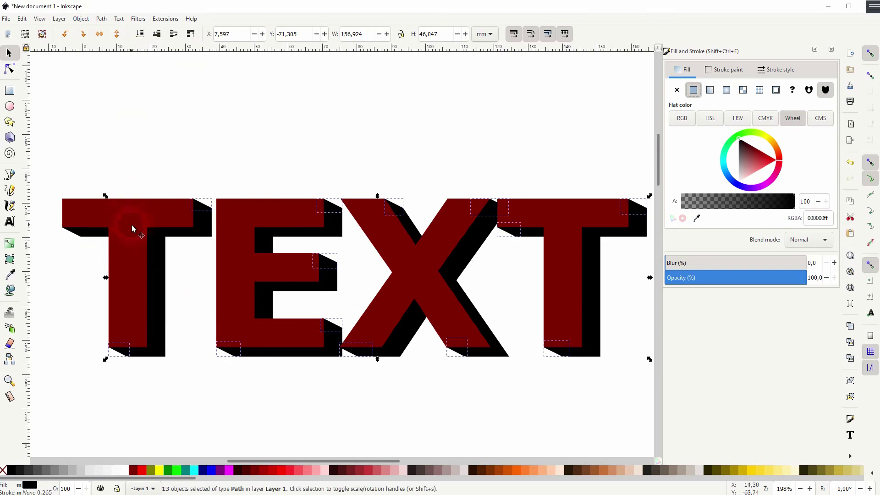
left_click(458, 408)
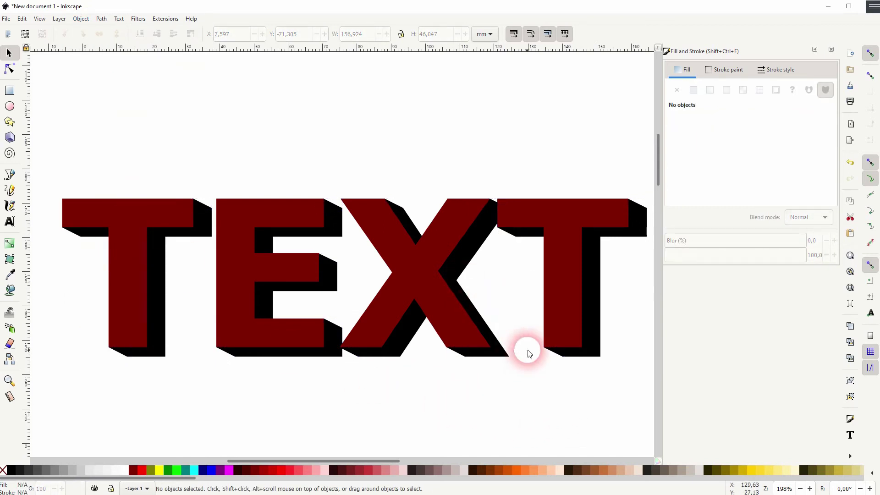
scroll(527, 353, "down", 2, "ctrl")
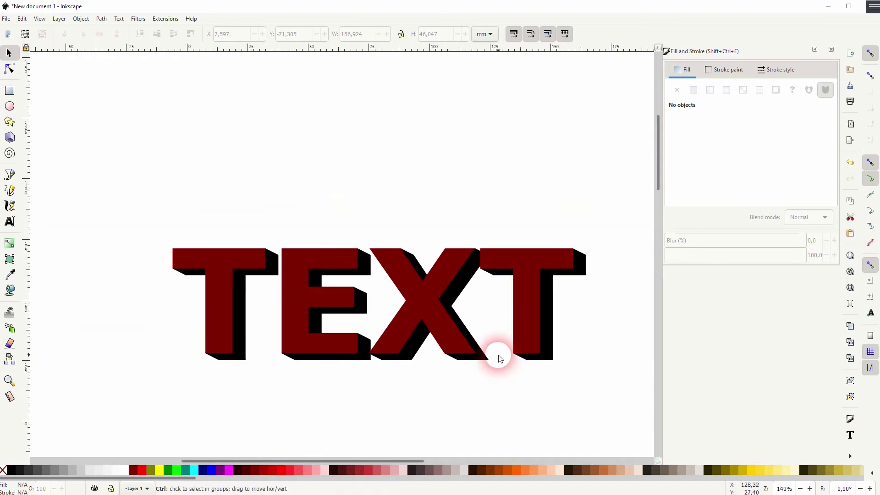
Type a letter P above TEXT, enlarge it about fivefold and move it up-left
left_click(9, 221)
left_click(319, 140)
type("P")
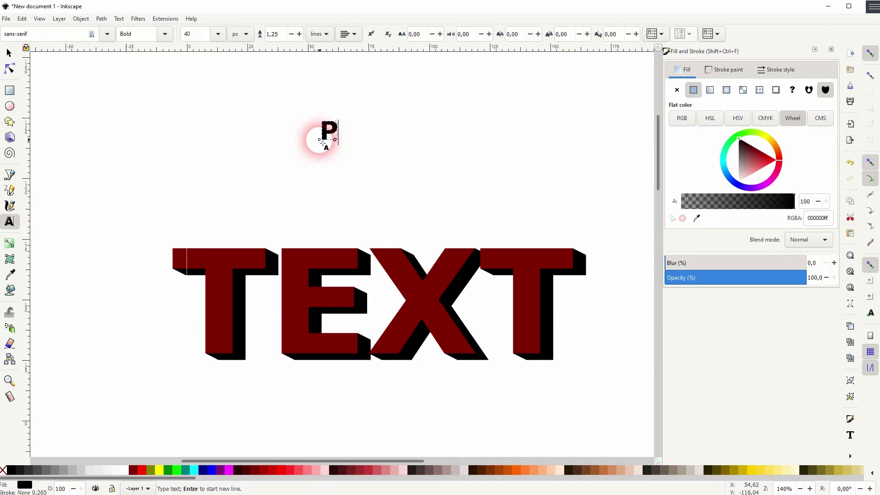
left_click(9, 54)
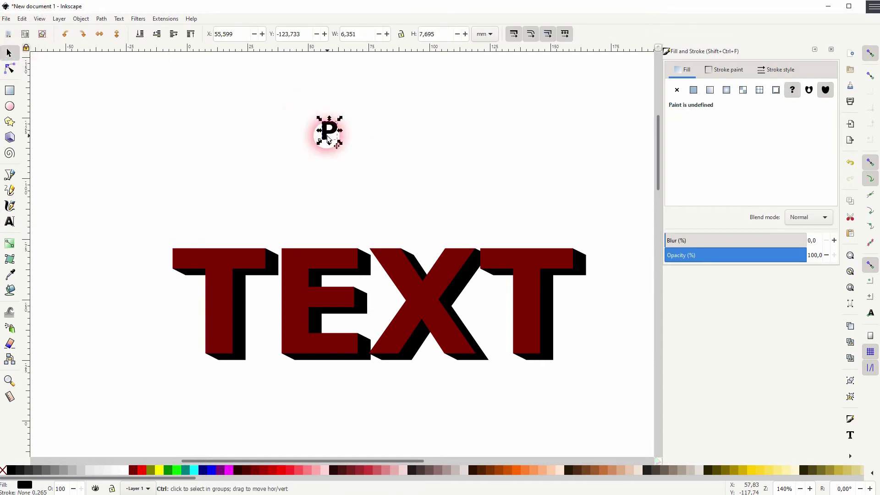
left_click_drag(339, 143, 452, 222)
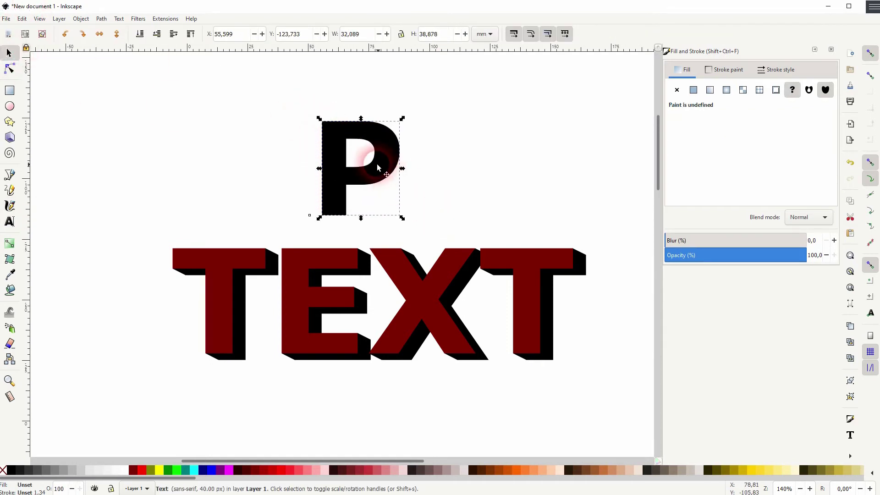
left_click_drag(383, 167, 367, 142)
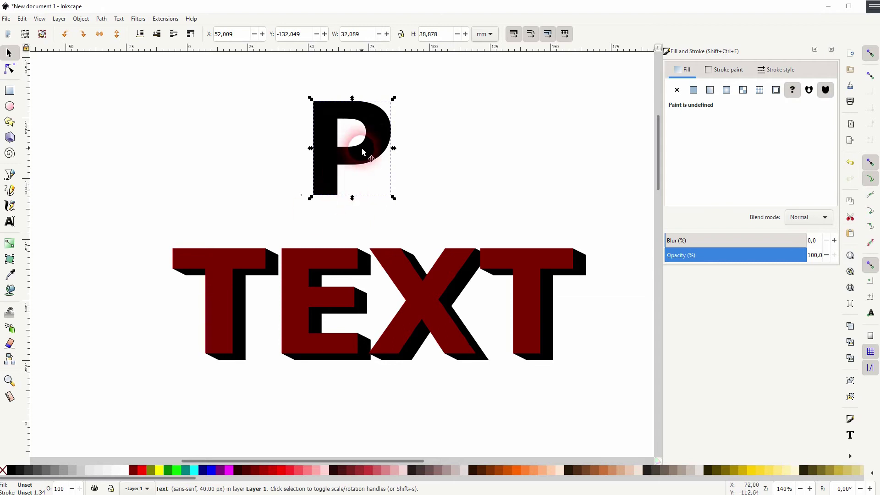
Duplicate the P and offset the copy slightly down and right
right_click(362, 151)
left_click(436, 210)
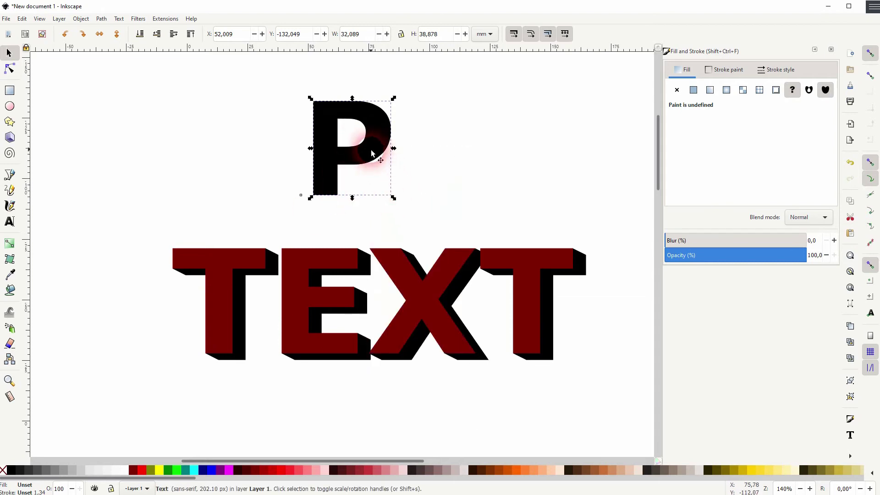
left_click_drag(372, 153, 389, 172)
Lower the duplicate P to the bottom and color the front P maroon
left_click(80, 19)
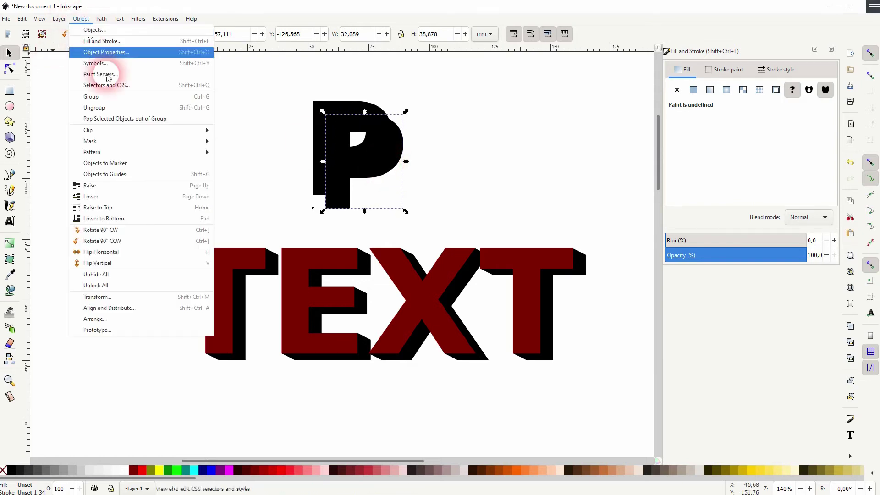
left_click(133, 215)
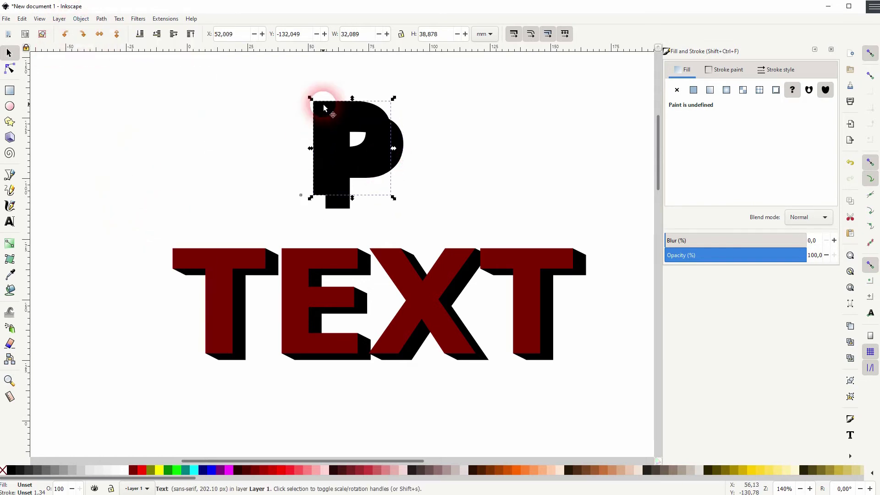
left_click(133, 470)
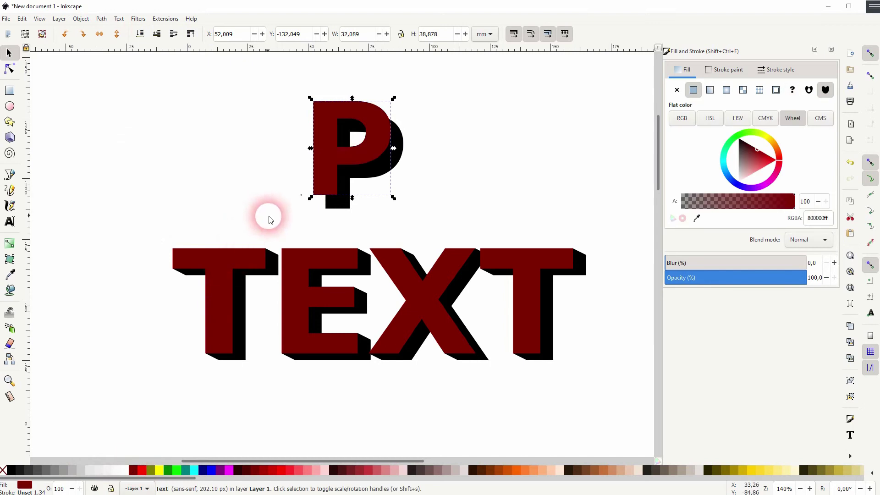
Select both P letters and convert them to paths with Object to Path
left_click_drag(269, 219, 444, 84)
left_click(80, 19)
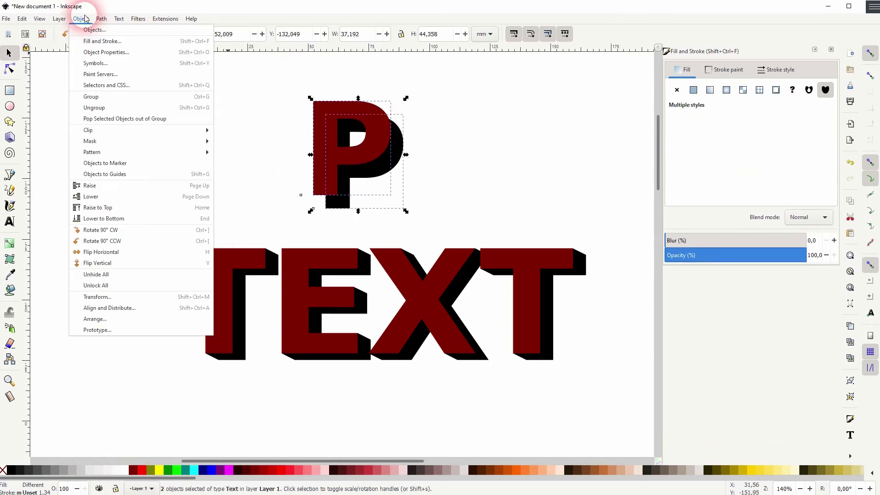
left_click(101, 19)
left_click(124, 29)
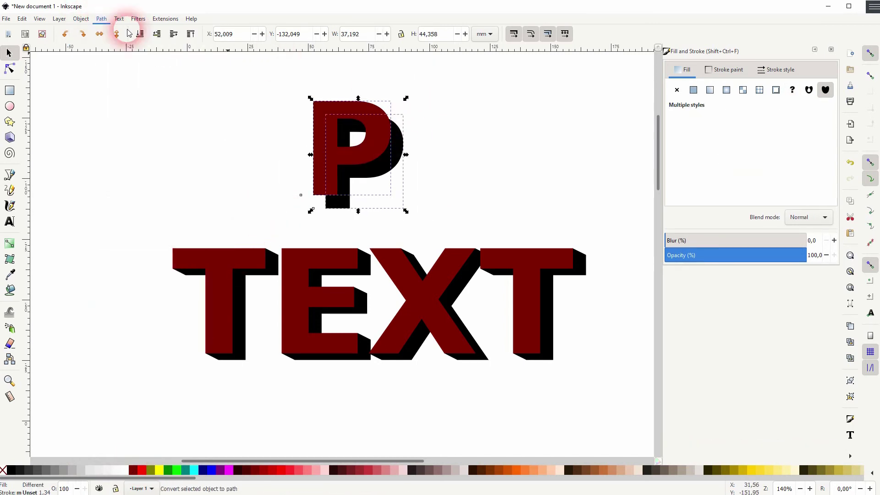
left_click(415, 149)
Draw a closed three-point triangle from the maroon P's bottom-left corner to the copy's corner
scroll(372, 126, "up", 2)
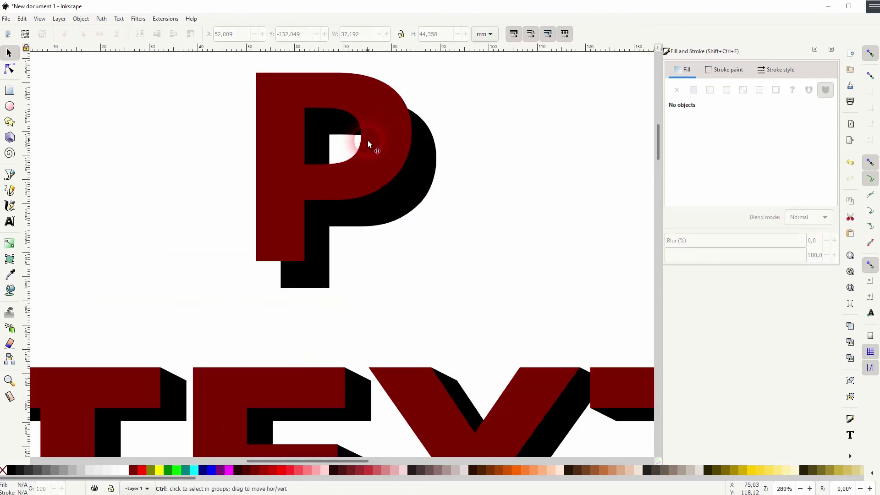
left_click(9, 174)
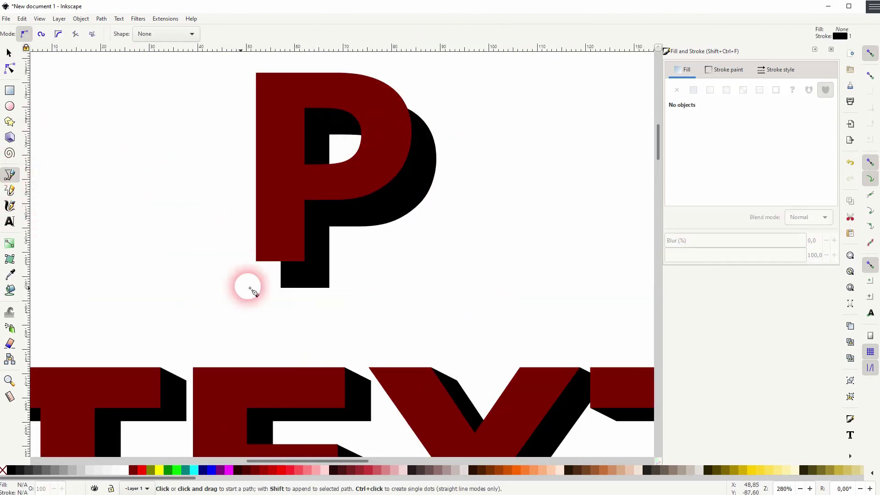
left_click(255, 261)
left_click(281, 287)
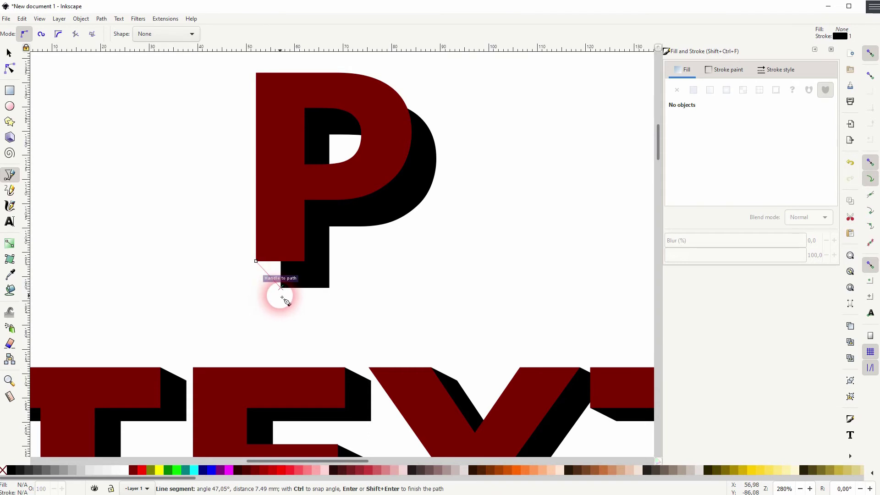
left_click(293, 249)
left_click(256, 261)
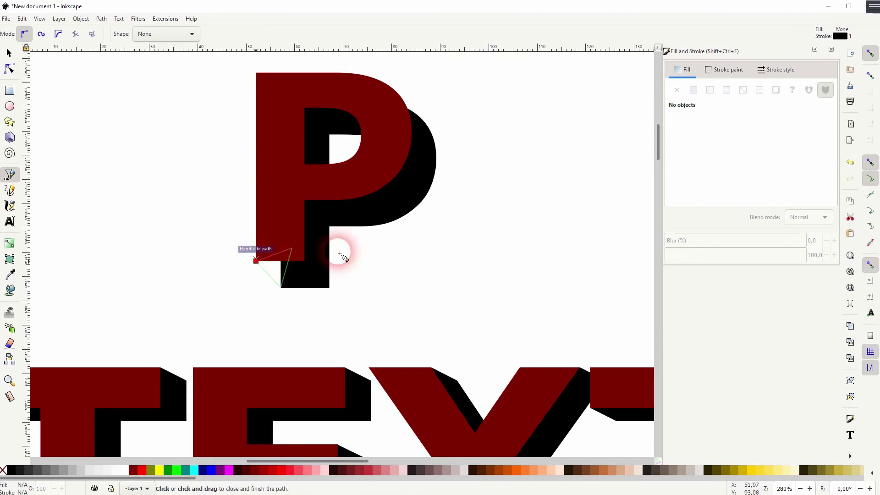
scroll(403, 108, "up", 4)
scroll(403, 108, "left", 2)
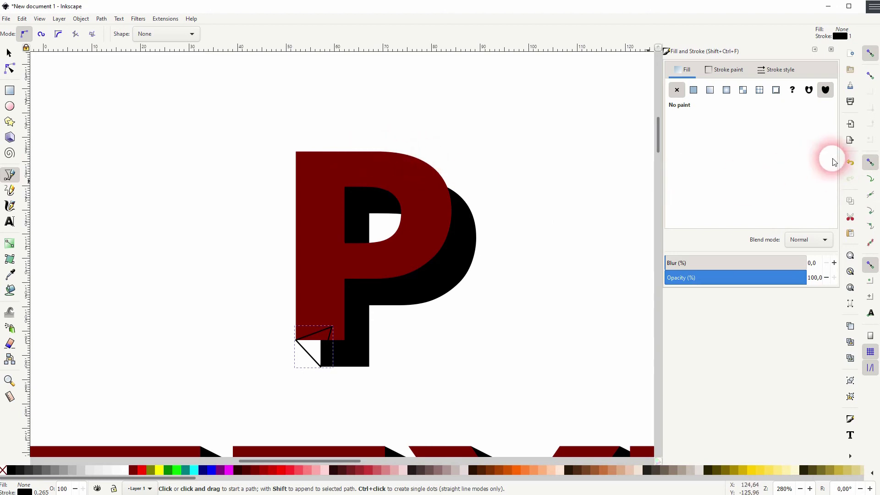
With path snapping on, trace a closed curved shape from the bowl top along the black copy's bowl
left_click(869, 178)
scroll(423, 167, "up", 2)
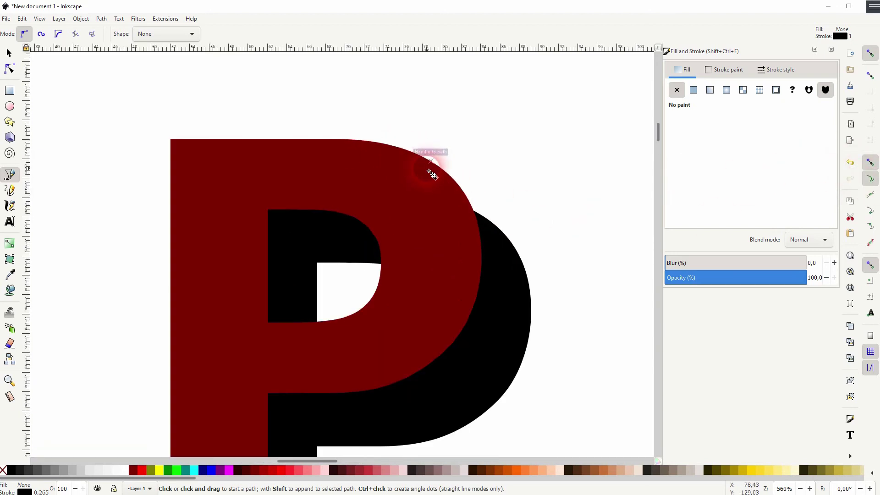
left_click(353, 141)
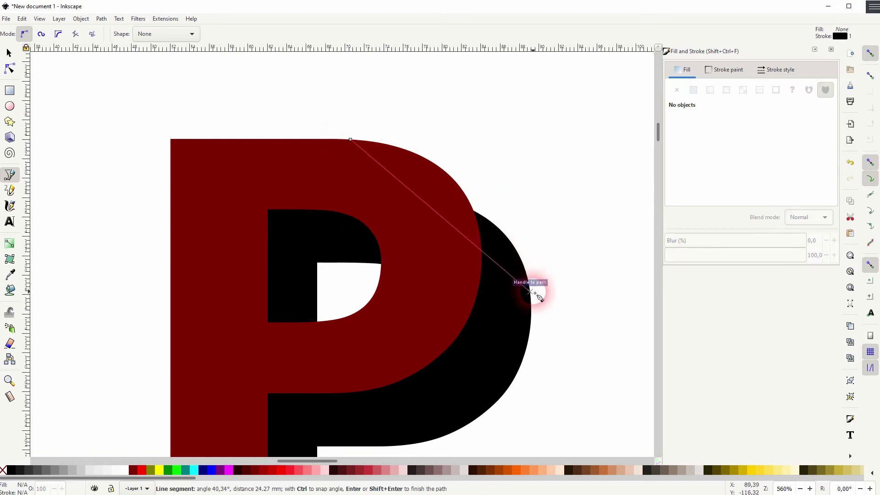
left_click_drag(530, 303, 532, 456)
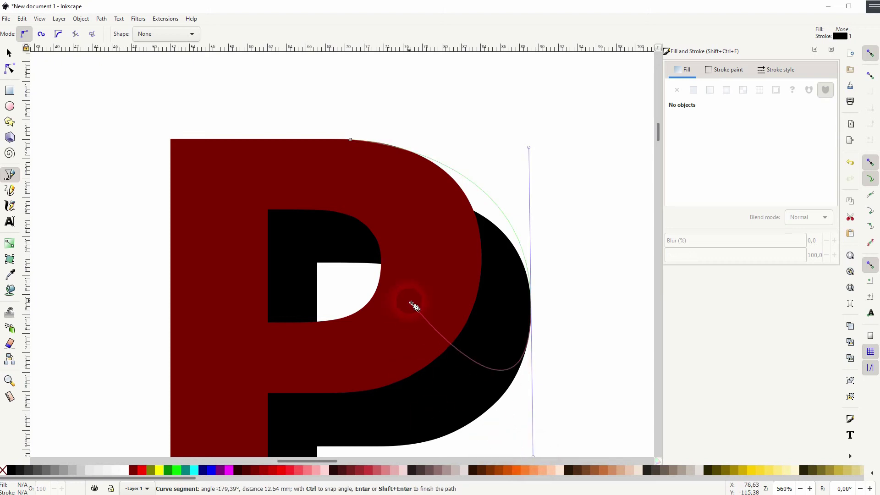
left_click(409, 303)
left_click(407, 183)
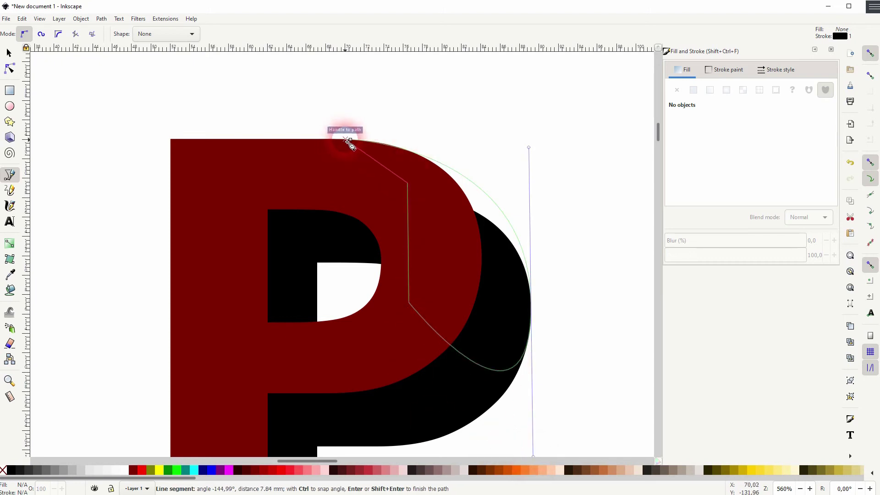
left_click(351, 140)
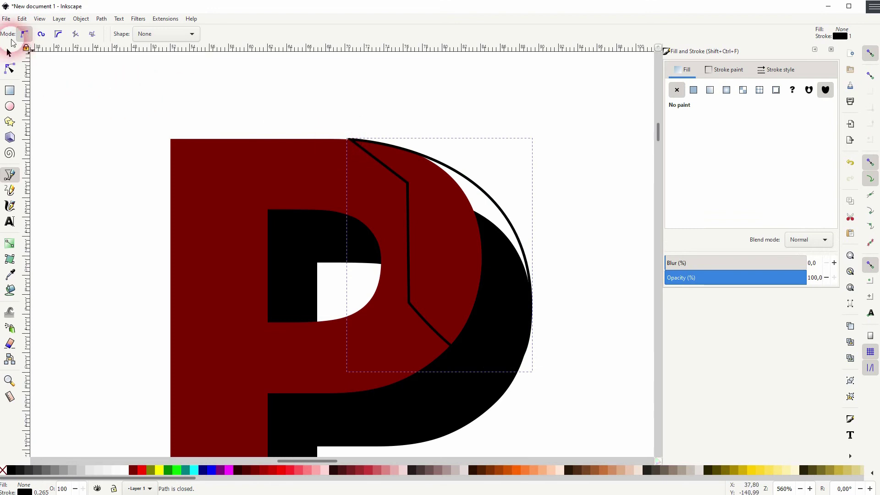
Select the bowl shape and corner triangle, remove their outlines and give them a flat fill
left_click(9, 53)
scroll(323, 338, "down", 1, "ctrl")
scroll(310, 281, "down", 5)
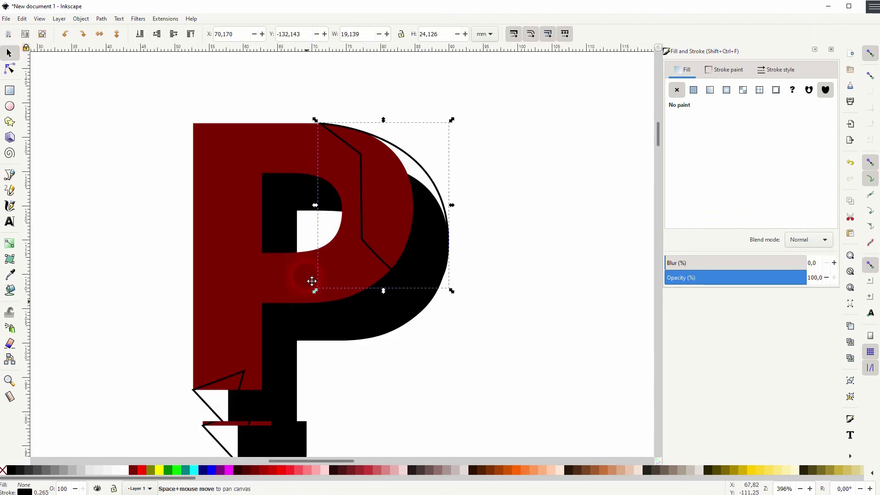
left_click(202, 373, "shift")
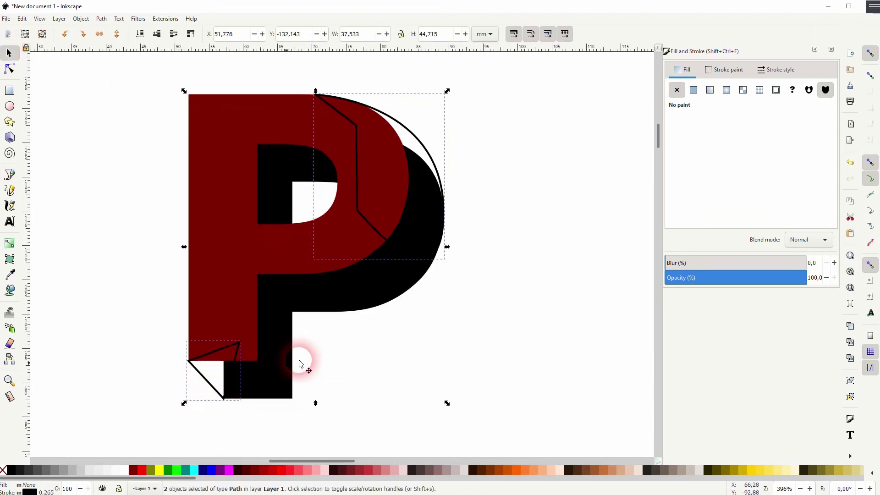
left_click(719, 73)
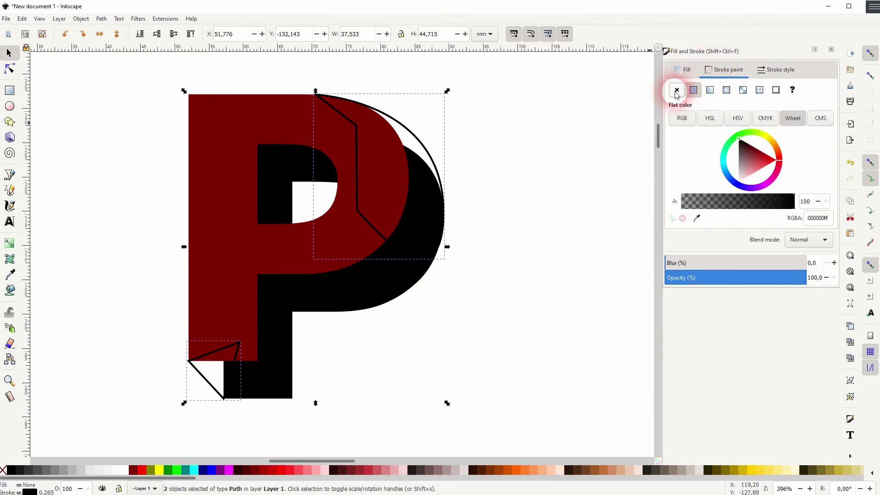
left_click(676, 90)
left_click(684, 69)
left_click(693, 90)
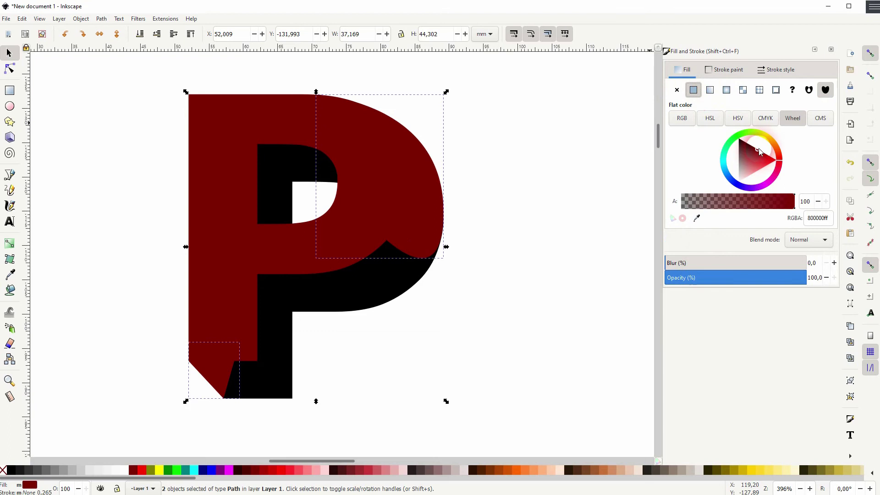
Turn the pieces black and lower them to the bottom behind the maroon P
left_click_drag(756, 152, 730, 121)
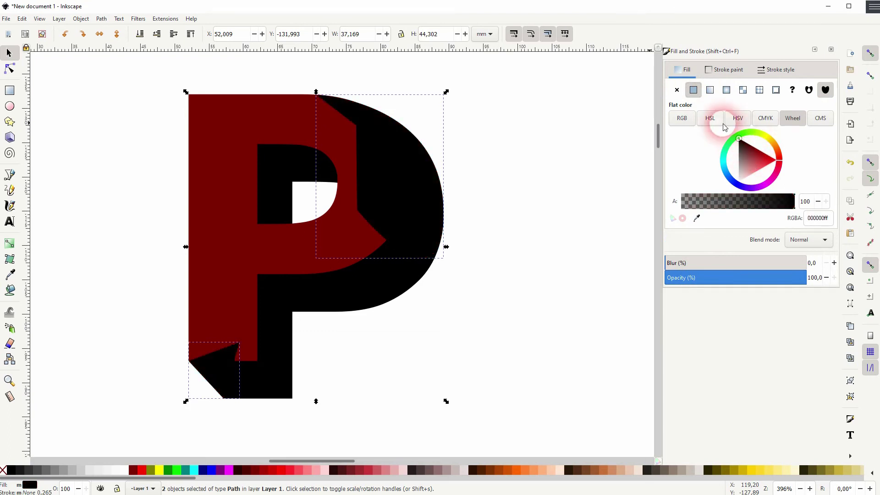
left_click(80, 19)
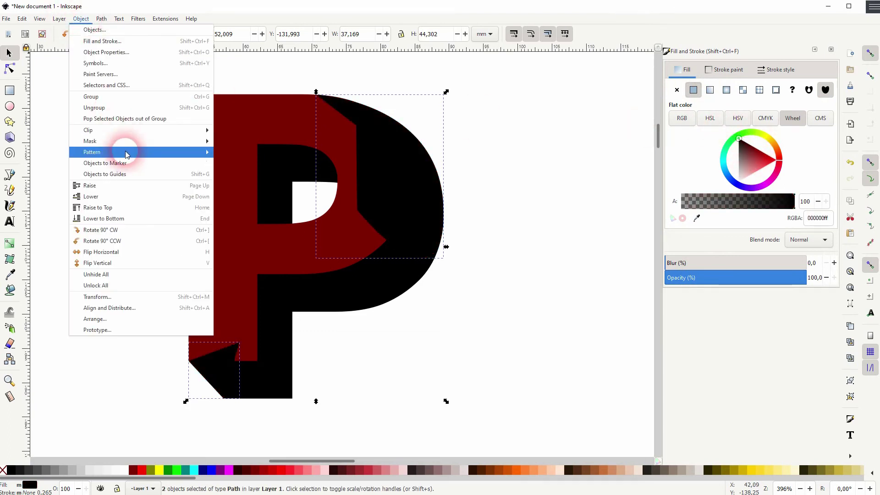
left_click(140, 225)
left_click(539, 304)
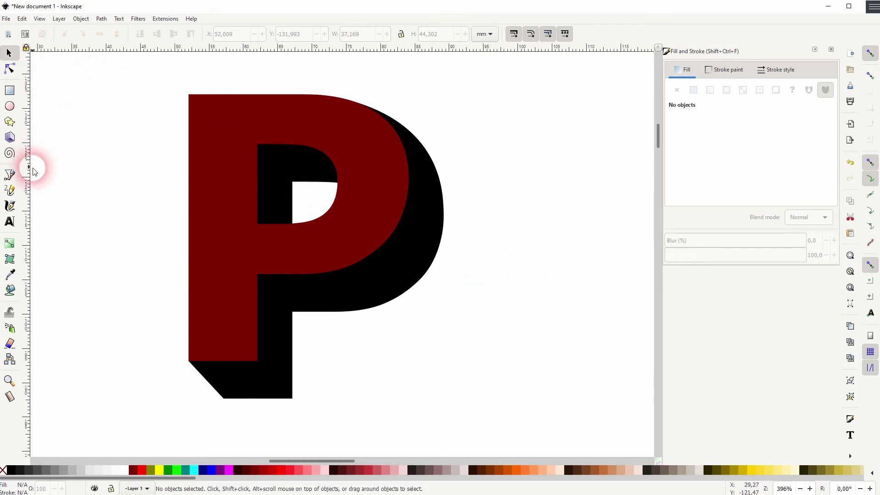
Draw a closed four-node shape along the left inner wall of the P's counter
left_click(10, 175)
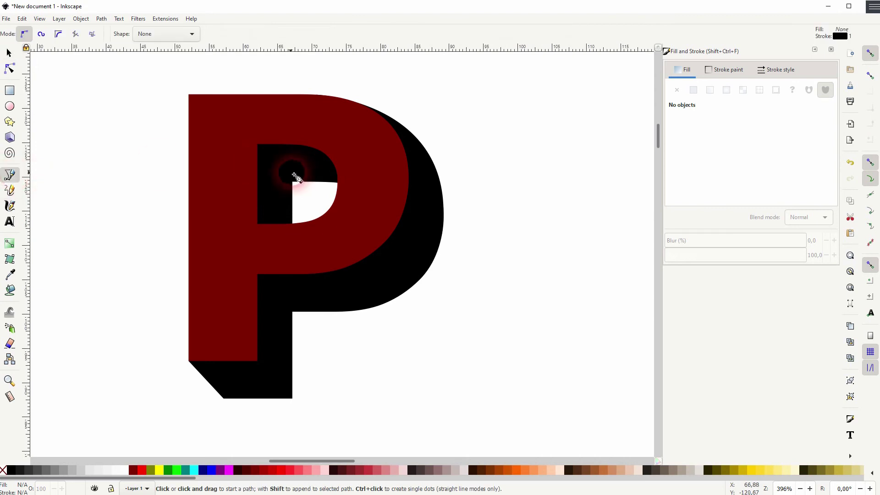
left_click(257, 145)
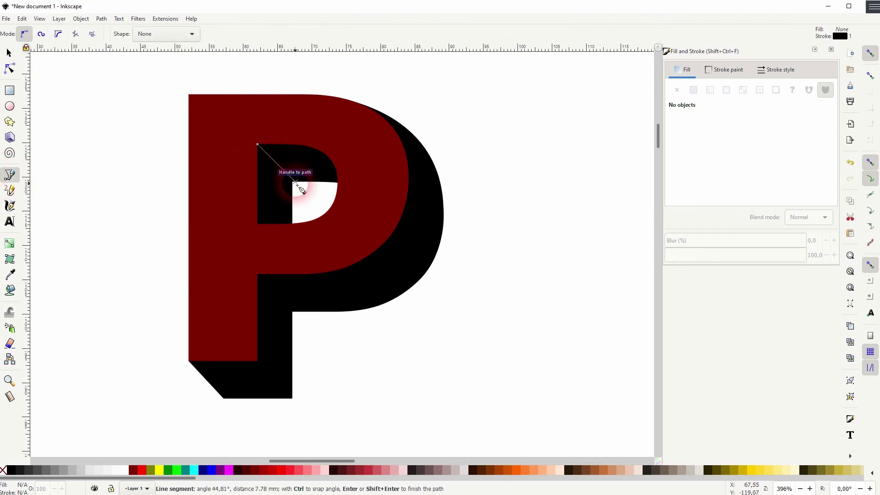
left_click(293, 182)
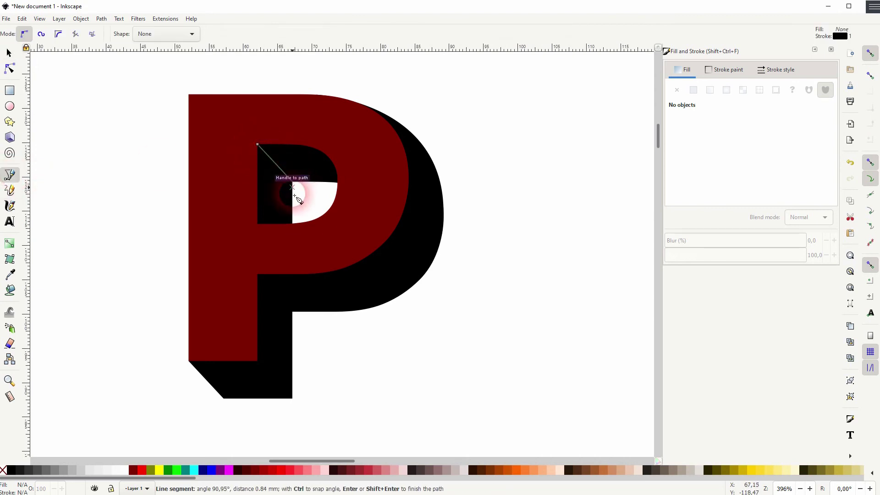
left_click(292, 241)
left_click(236, 243)
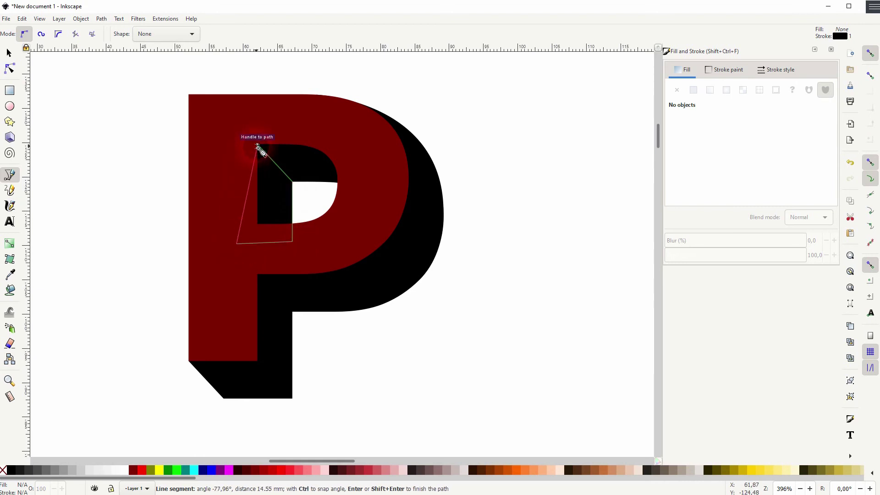
left_click(258, 145)
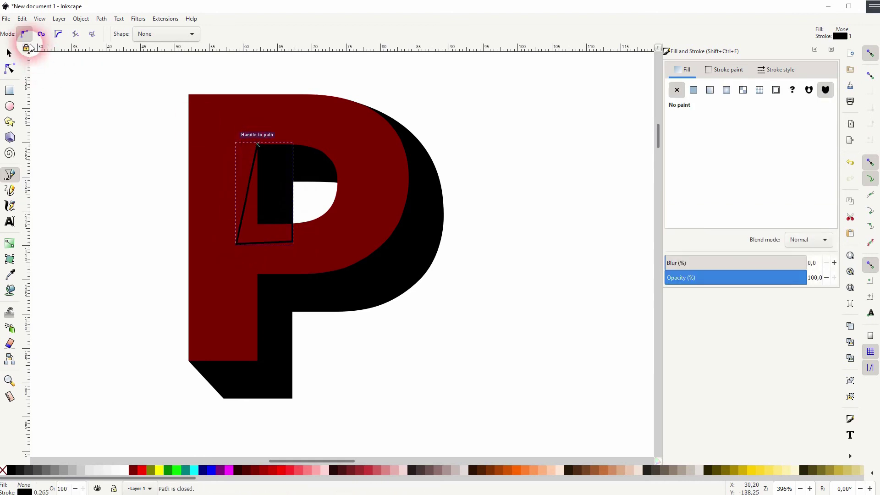
Give the shape no outline and a flat black fill, and lower it to the bottom
left_click(8, 54)
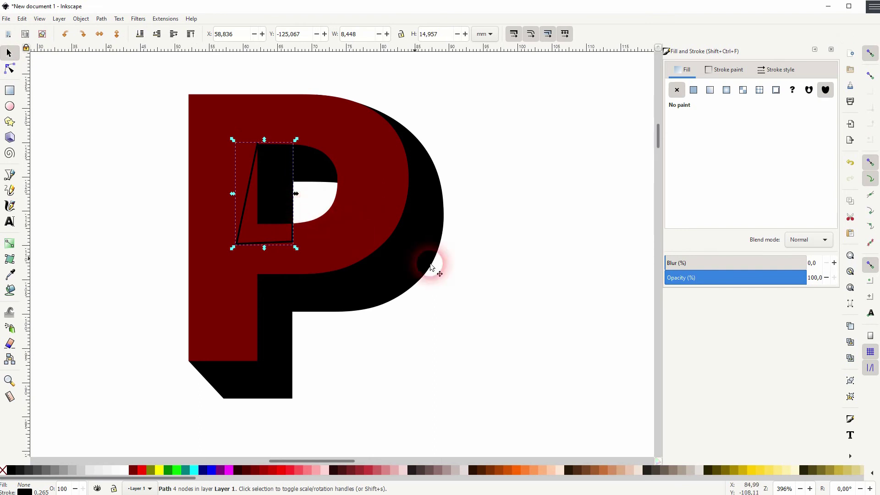
left_click(715, 71)
left_click(677, 90)
left_click(684, 70)
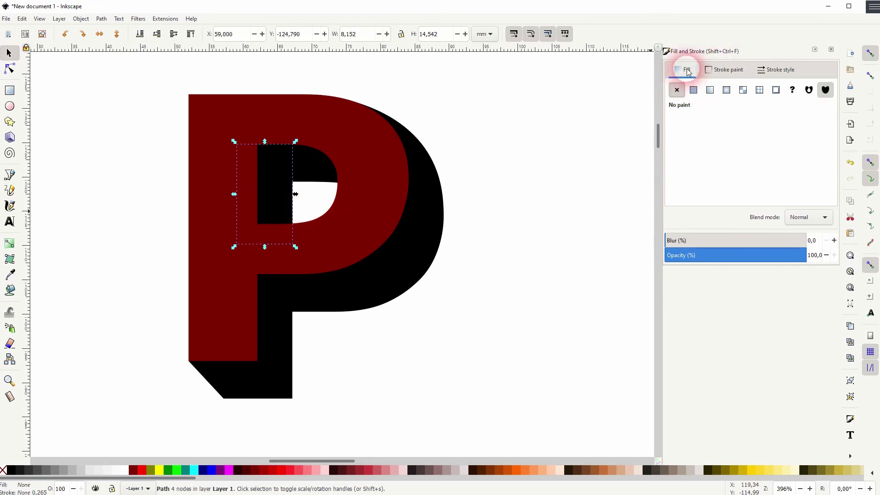
left_click(693, 89)
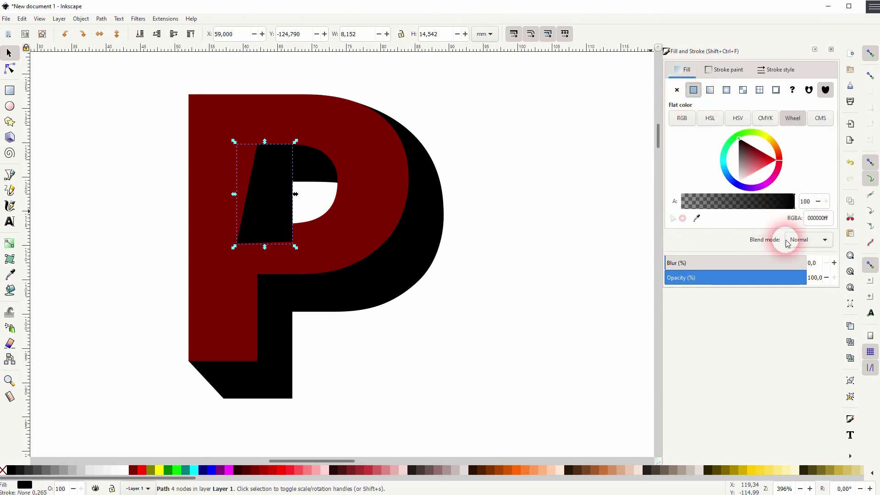
left_click(81, 19)
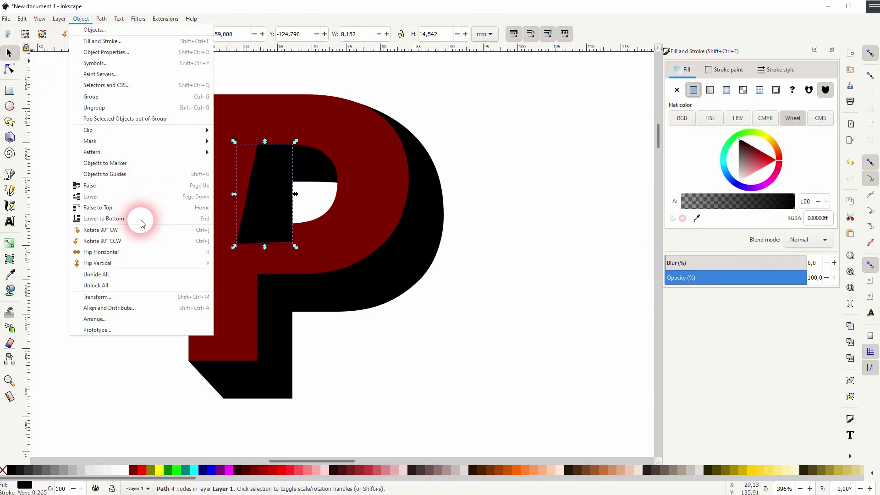
left_click(143, 216)
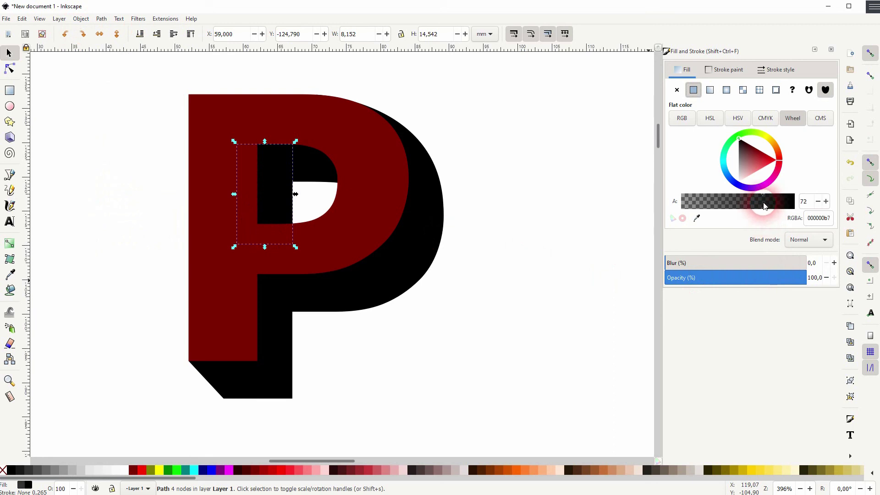
Lower the fill's alpha to 31, lighten it to grey and raise it one level
left_click_drag(764, 206, 718, 202)
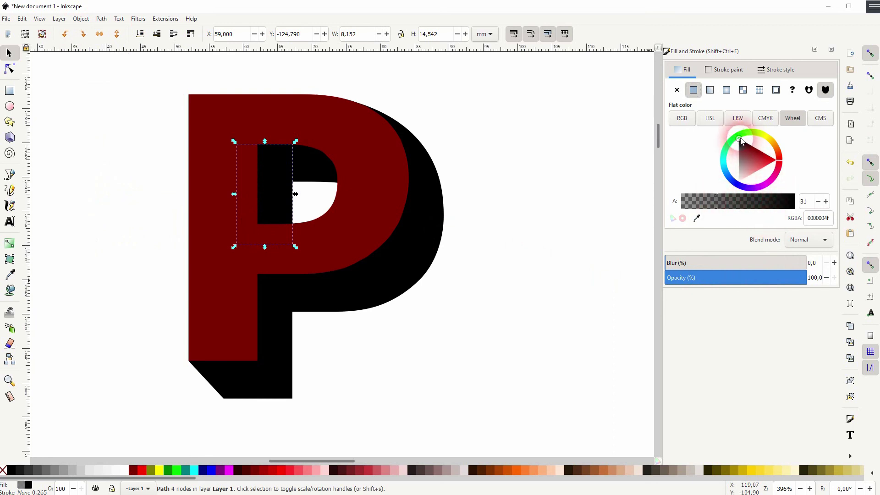
left_click_drag(739, 138, 740, 164)
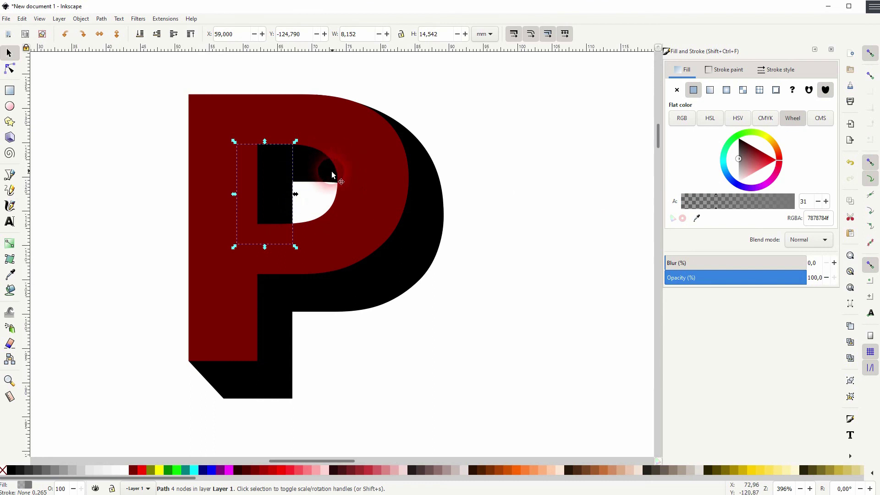
left_click(80, 19)
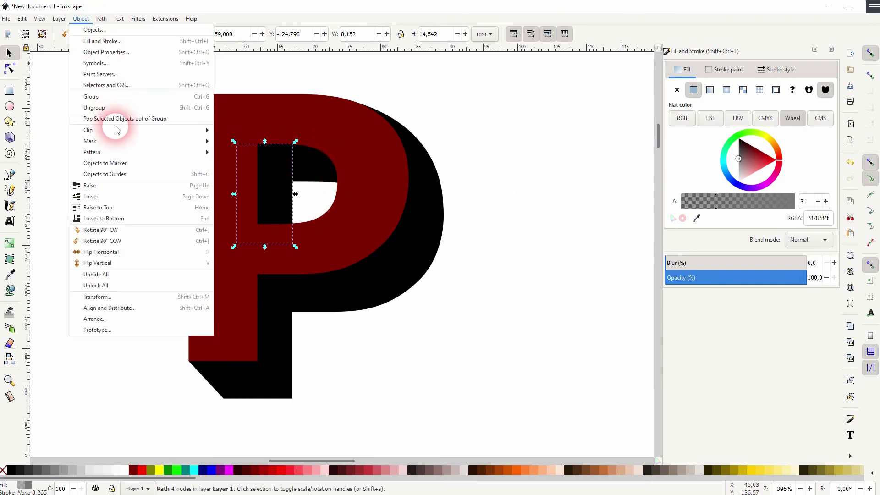
left_click(136, 185)
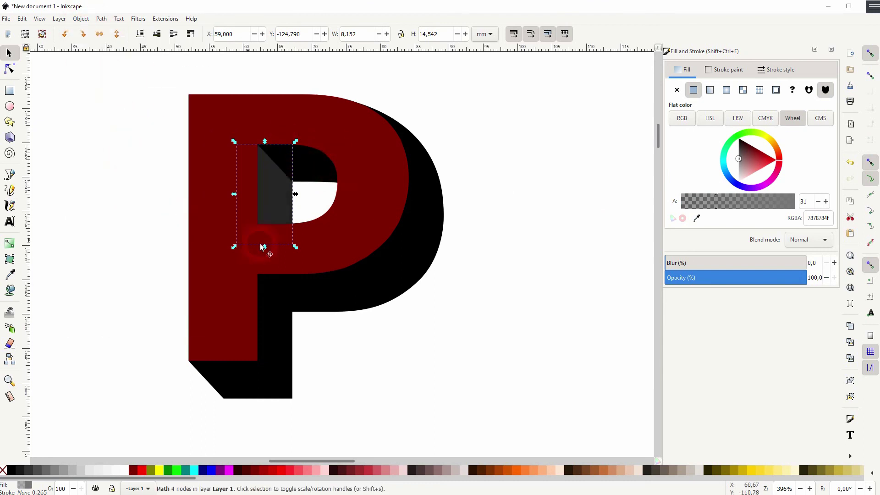
left_click(403, 334)
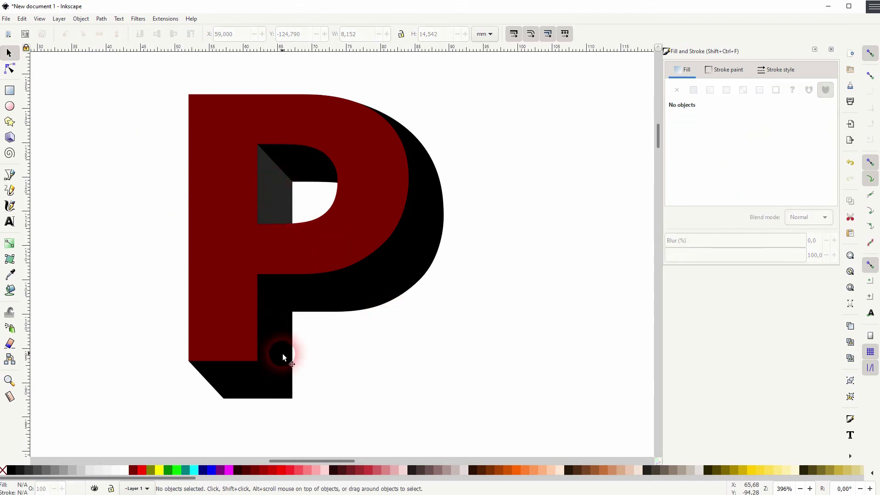
Draw a closed triangle beside the P's stem, from its lower corner to where it meets the bowl
left_click(10, 175)
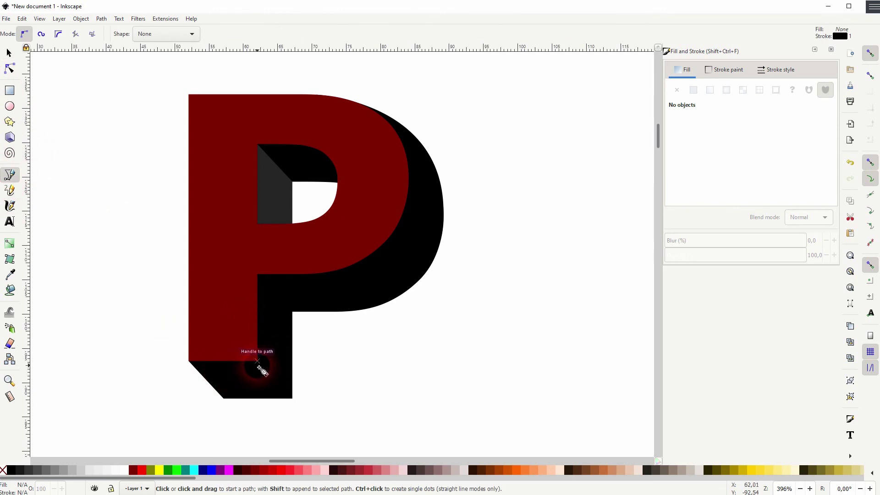
left_click(258, 363)
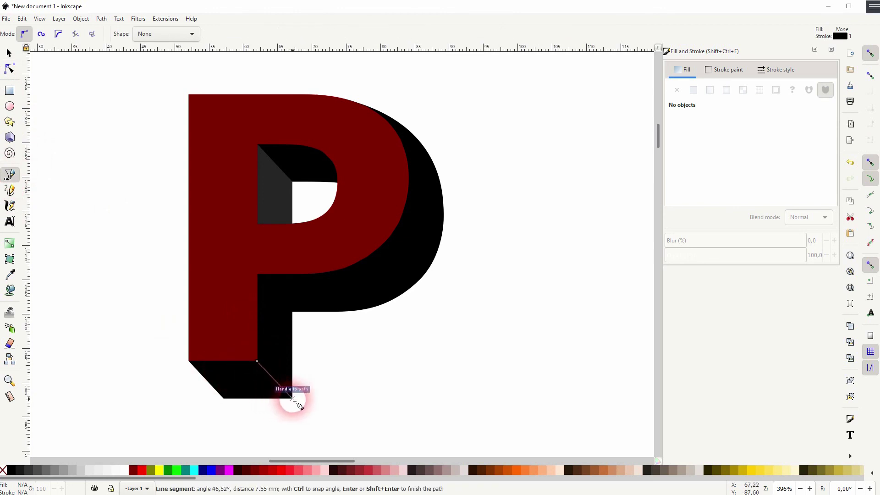
left_click(292, 312)
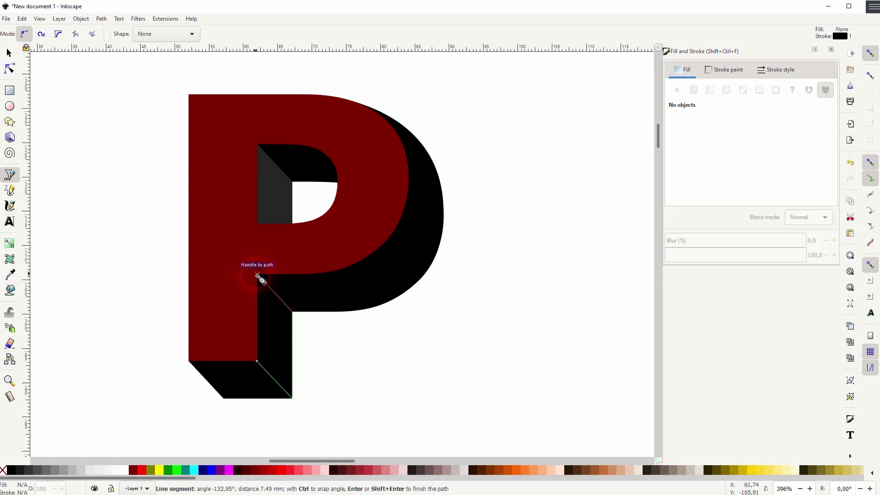
left_click(257, 274)
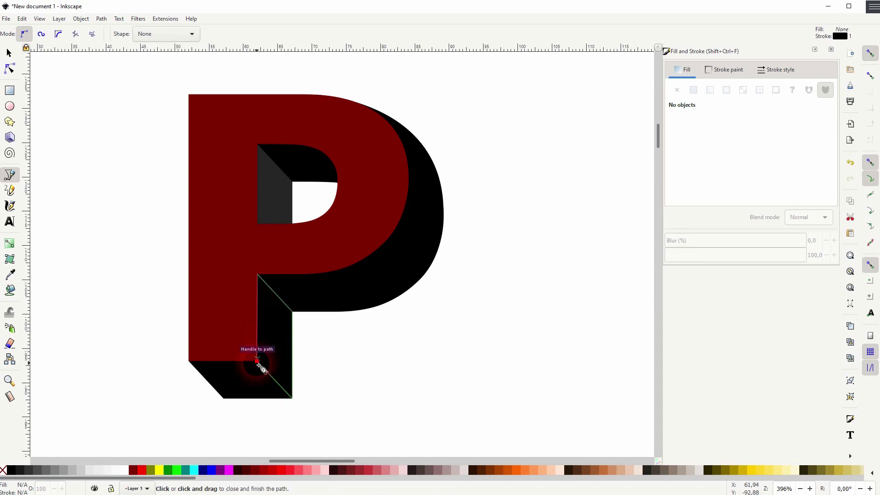
left_click(257, 361)
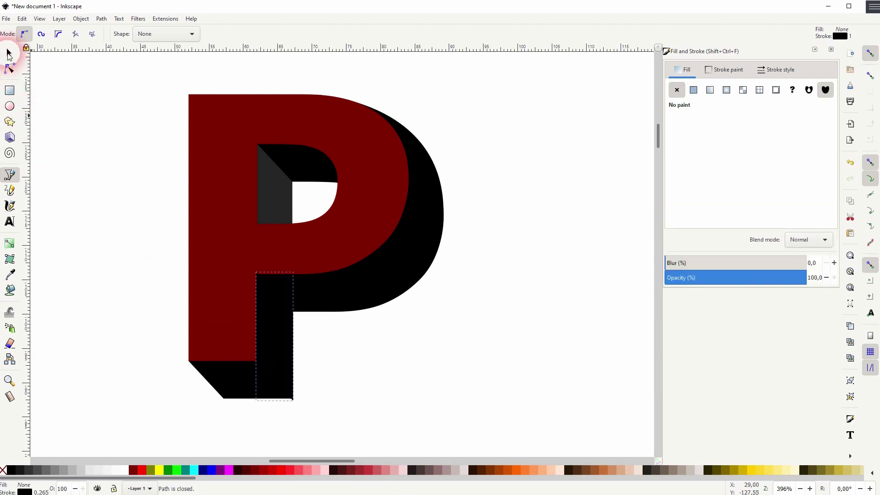
Remove the stem shadow's outline and give it a flat dark grey fill
left_click(9, 53)
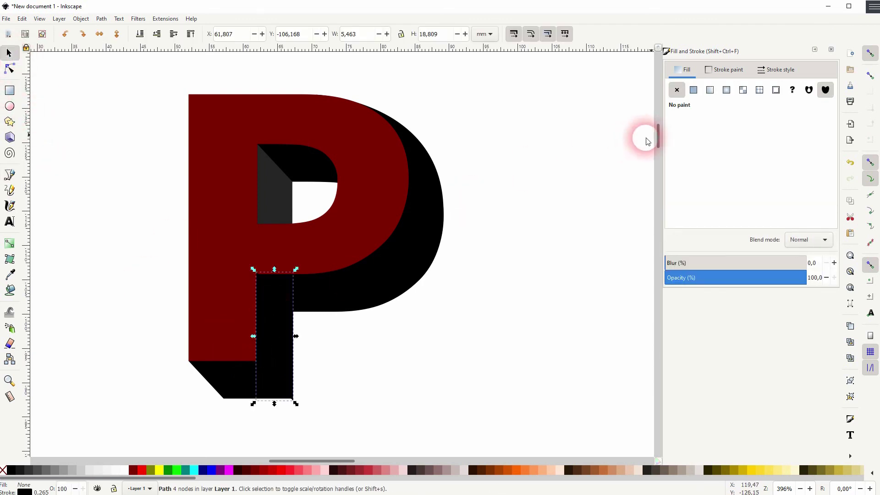
left_click(712, 69)
left_click(677, 90)
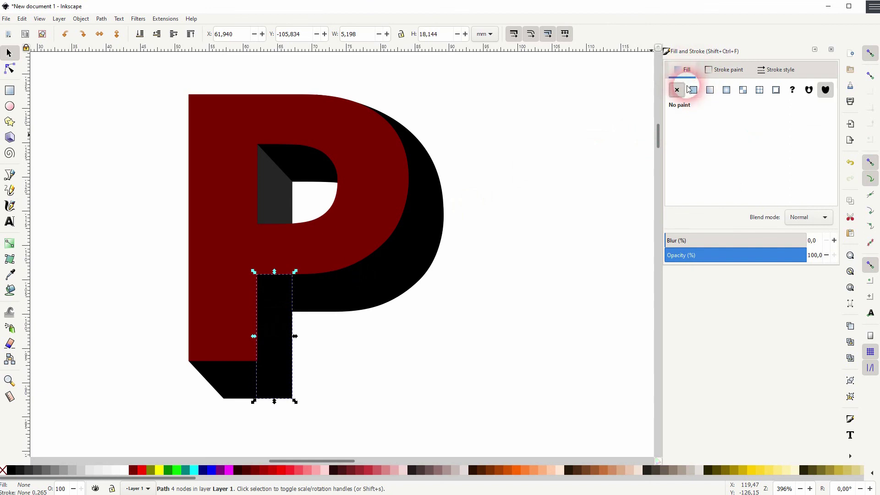
left_click(691, 90)
left_click(429, 375)
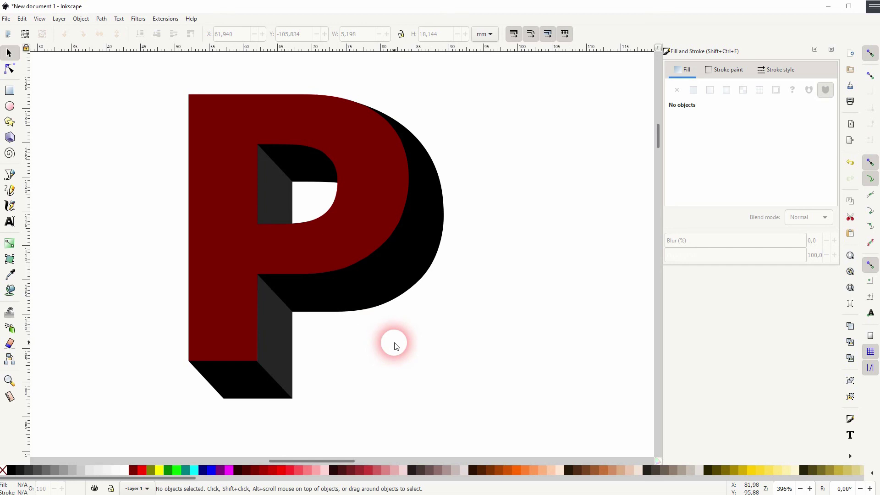
Zoom out to about 140% and pan so the whole 3D P and TEXT fit on screen
scroll(384, 366, "down", 3)
mouse_move(385, 400)
left_mouse_down()
mouse_move(373, 222)
mouse_move(374, 230)
left_mouse_up()
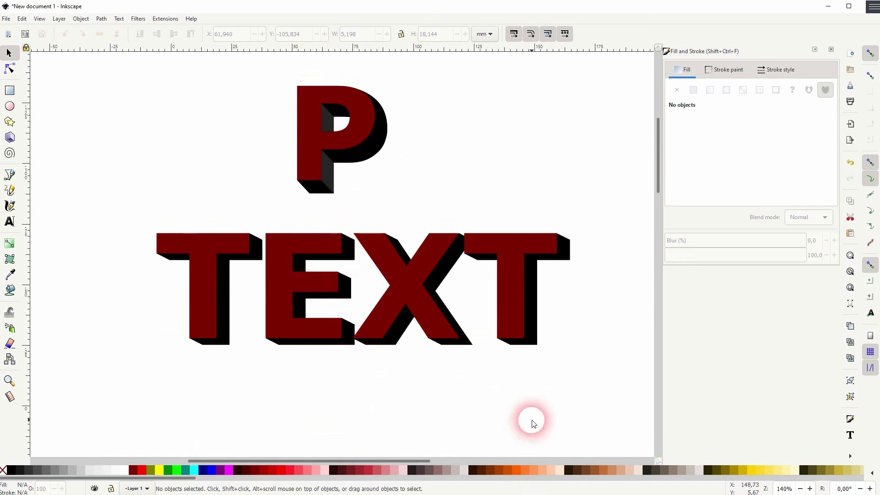